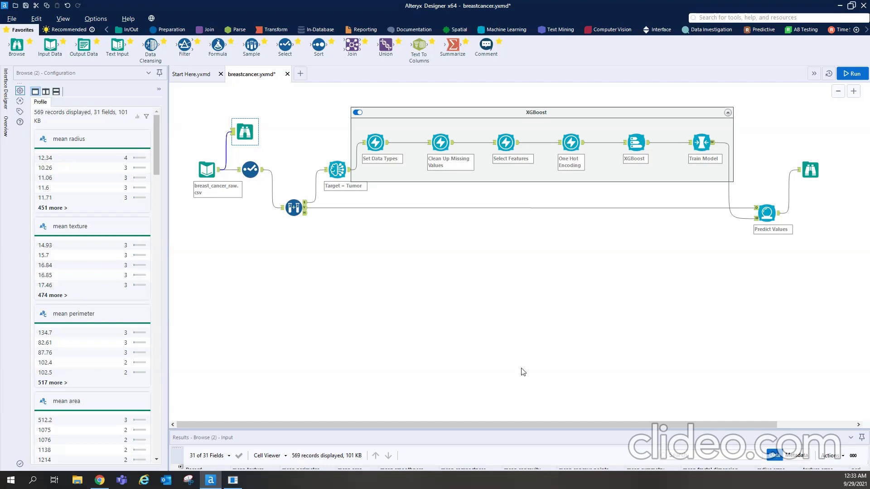
- Show the breast cancer browse results in a separate, maximized window
left_click(833, 456)
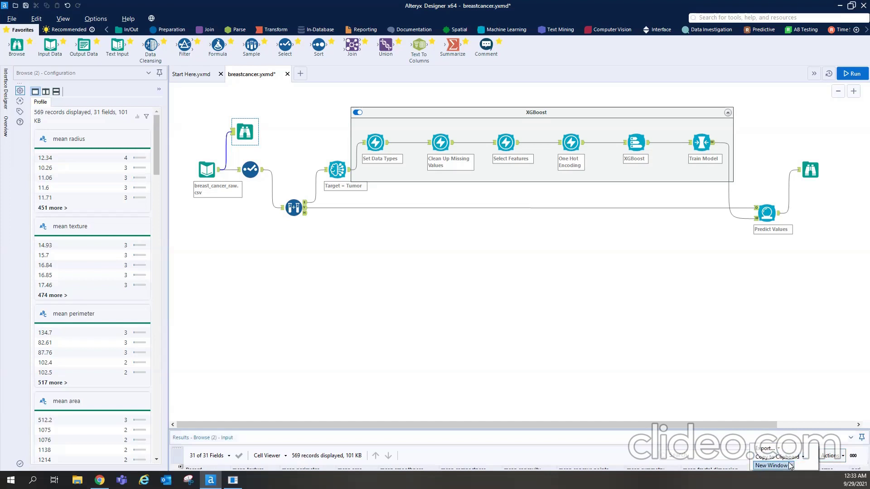
mouse_move(788, 467)
left_click(712, 457)
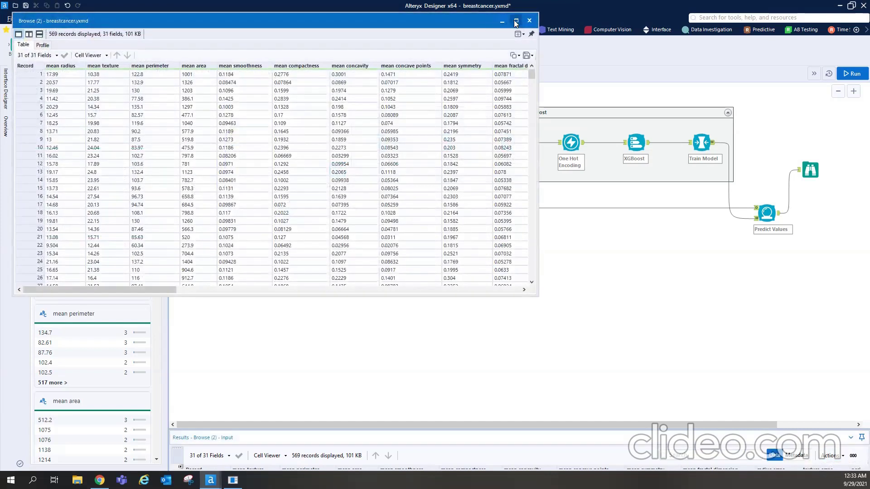
left_click(516, 21)
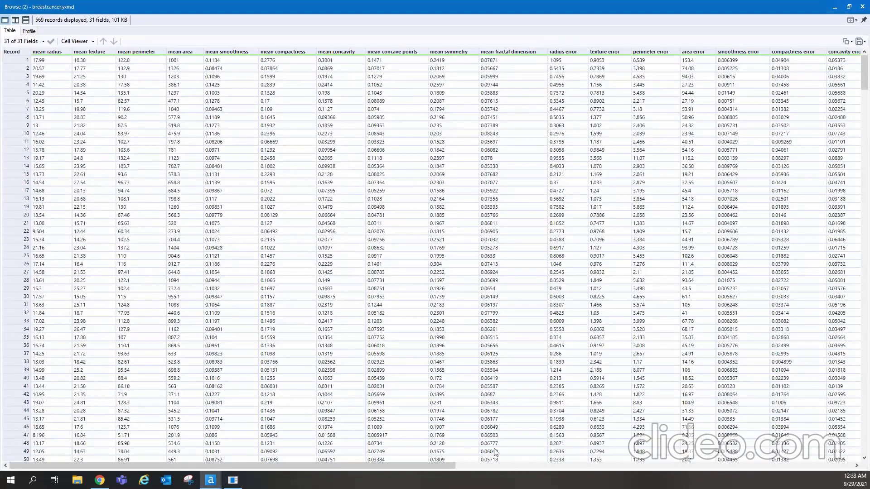
- Scroll across all 31 columns to the 0/1 Tumor field and back to mean radius
left_click_drag(427, 467, 462, 466)
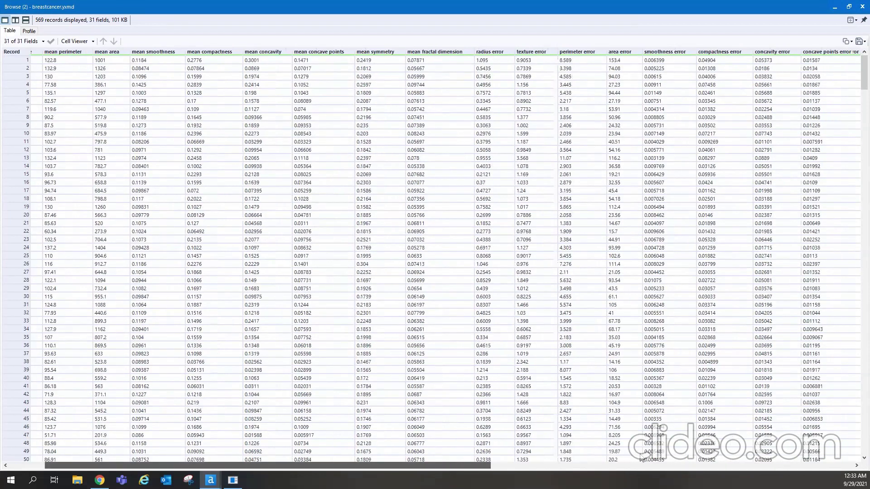
scroll(707, 453, "right", 4)
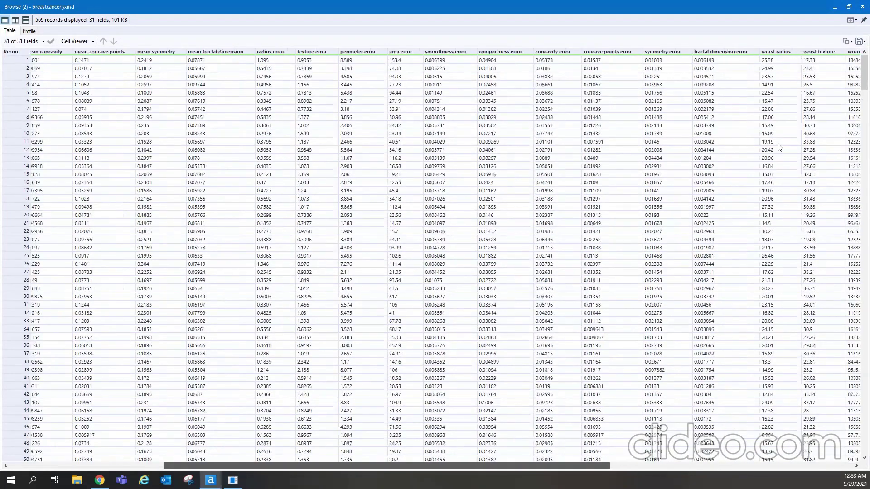
scroll(835, 64, "right", 8)
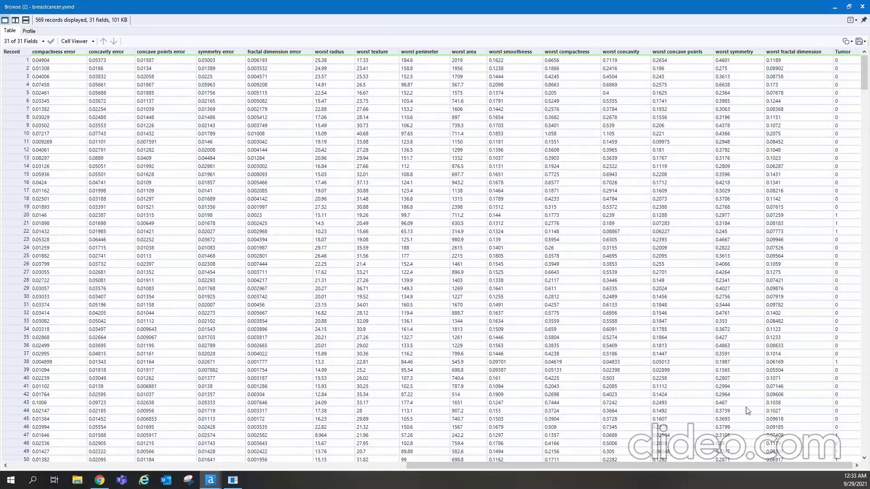
left_click_drag(585, 466, 412, 466)
scroll(68, 64, "left", 10)
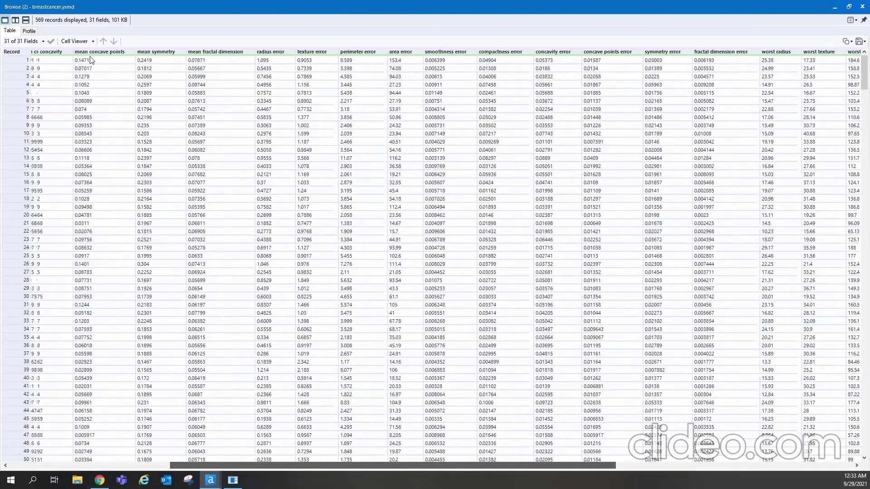
scroll(164, 61, "left", 1)
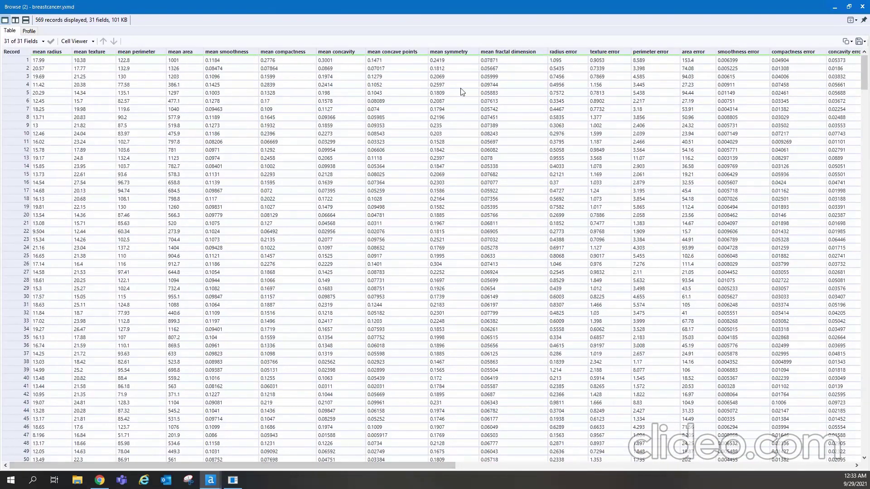
- Close the results window, then exclude and re-include perimeter error and area error in the Select tool
left_click(858, 8)
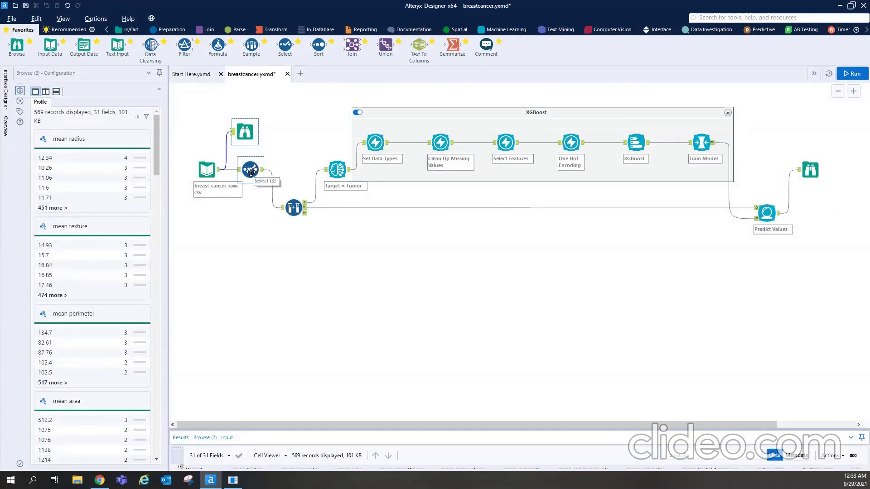
left_click(250, 171)
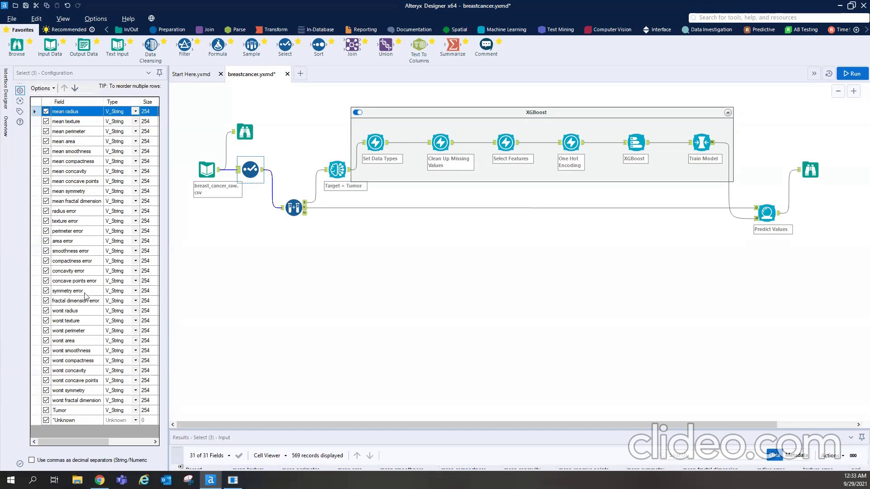
left_click(46, 231)
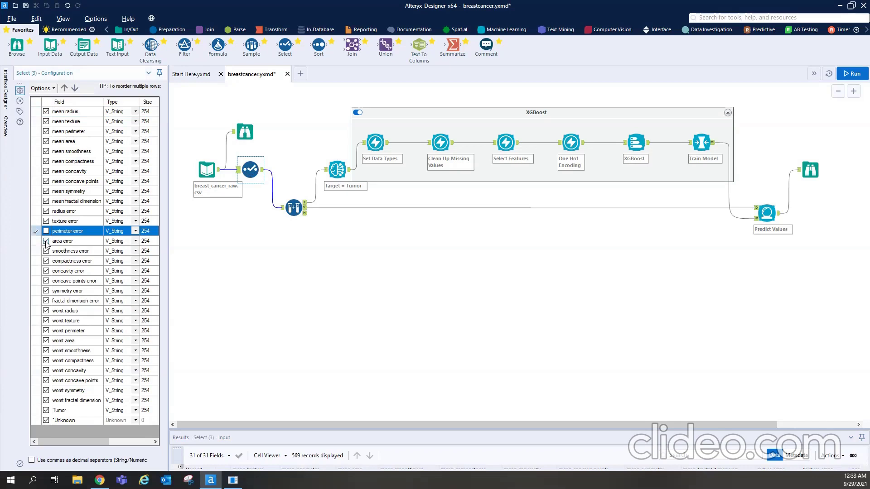
left_click(46, 241)
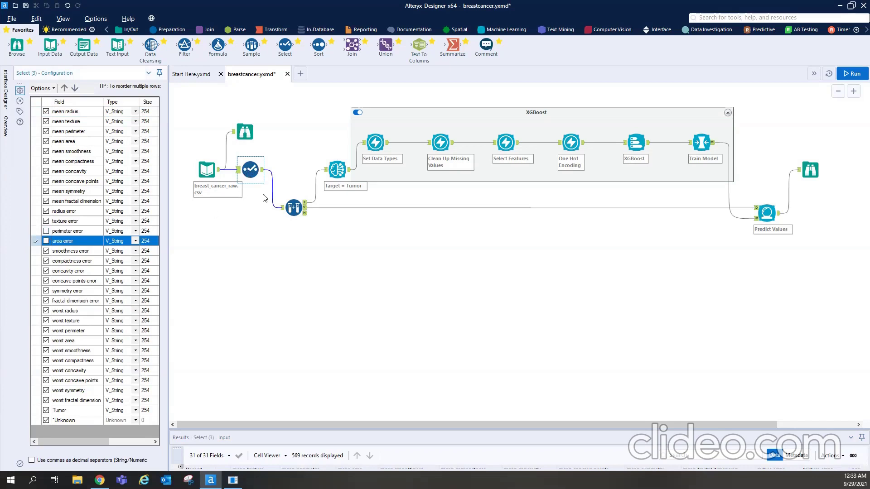
left_click(47, 231)
left_click(46, 241)
- Set Create Samples (14) to 70% estimation, 30% validation and random seed 5
left_click(293, 208)
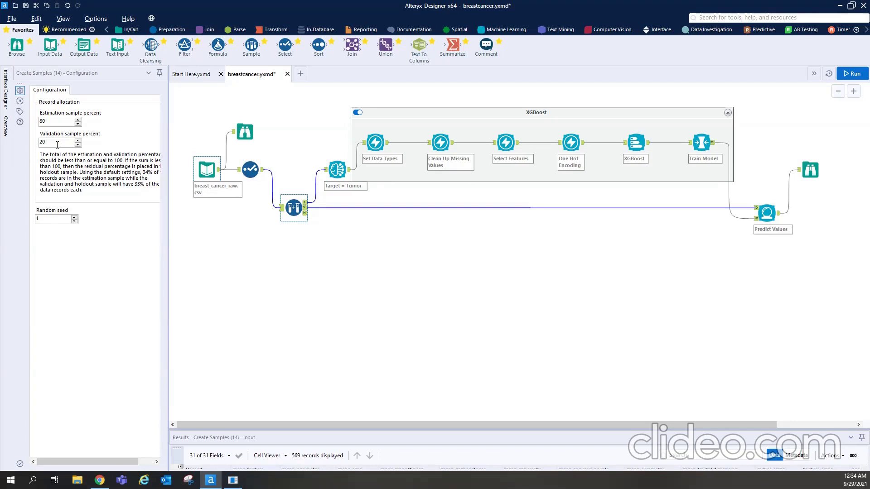
left_click(78, 124)
left_click(78, 125)
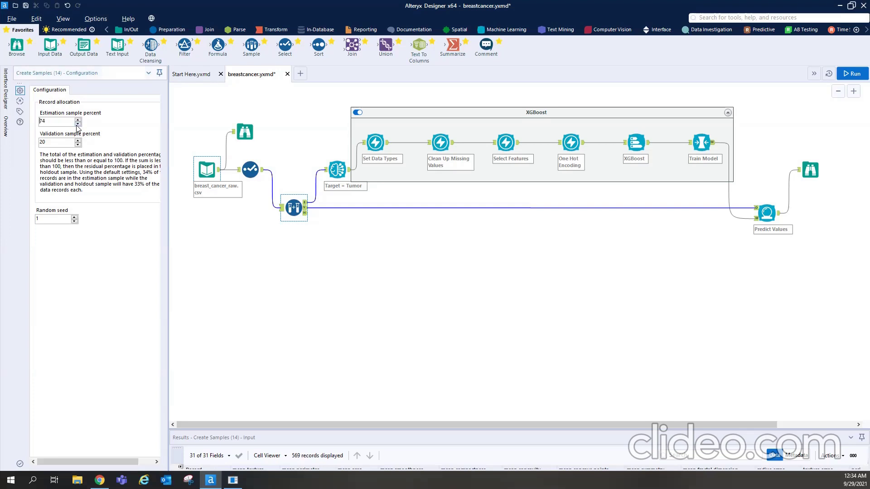
left_click(78, 141)
left_click(78, 140)
left_click(78, 141)
left_click(74, 217)
left_click(73, 217)
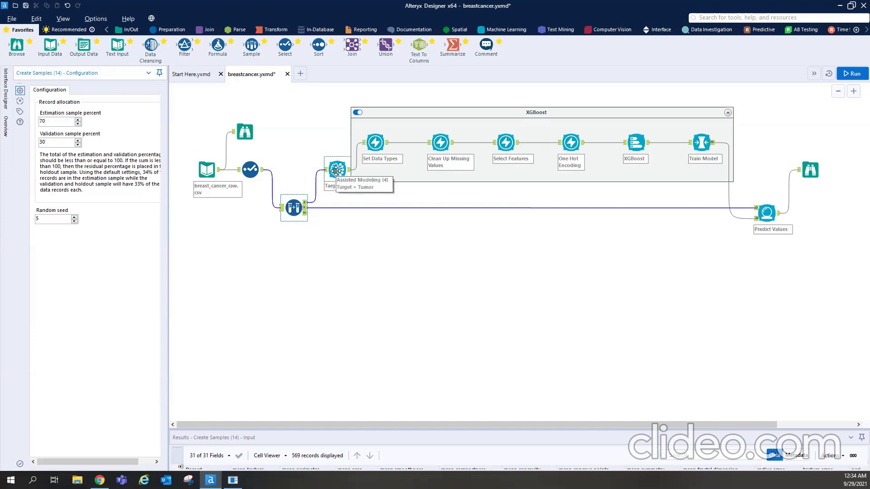
- Show the Machine Learning tools and widen the Assisted Modeling (4) configuration panel
left_click(511, 34)
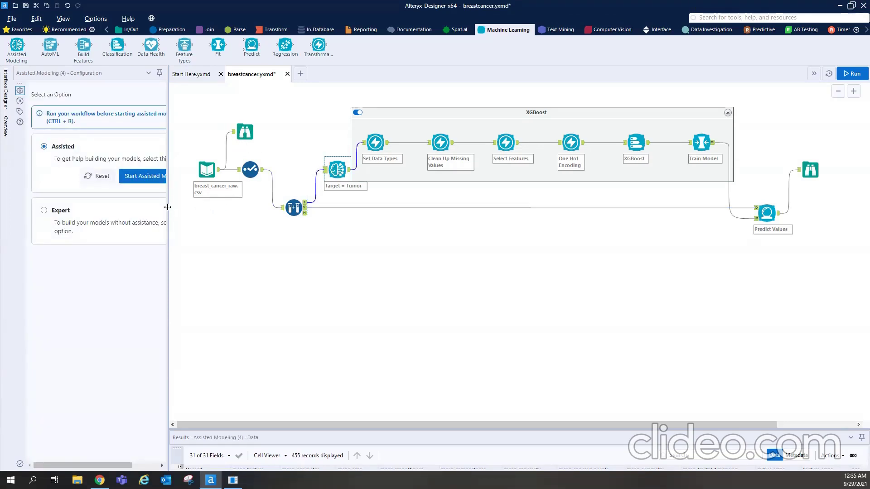
left_click_drag(168, 207, 221, 209)
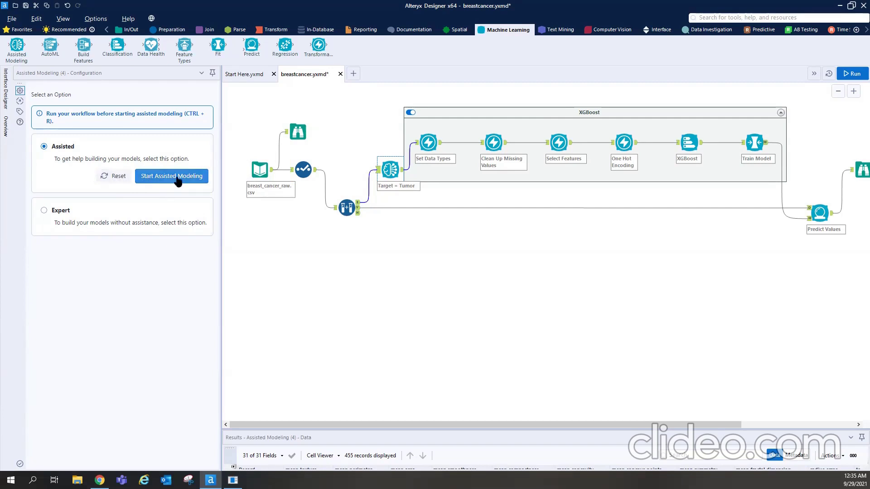
- Disable the XGBoost container and delete it with its tools
left_click(409, 114)
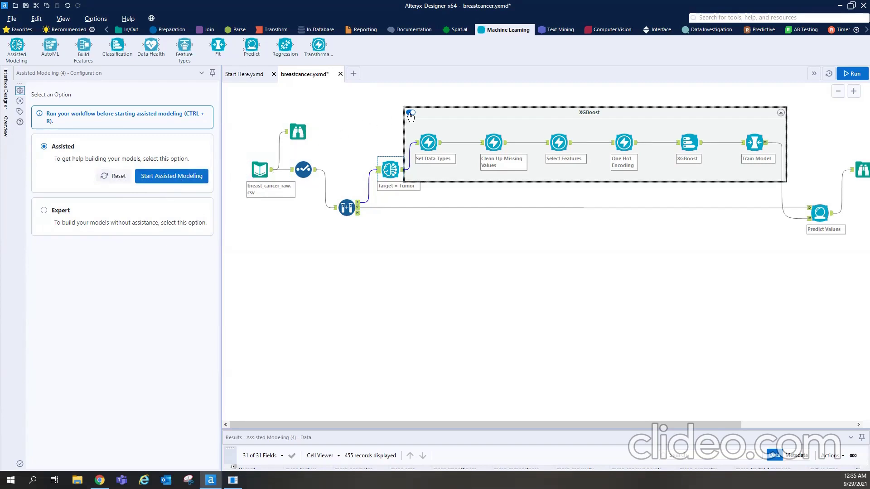
left_click(409, 113)
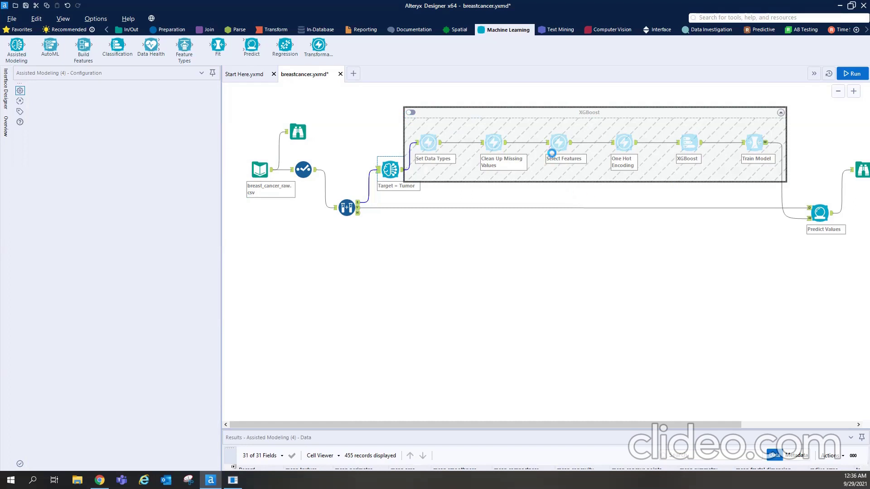
left_click(547, 107)
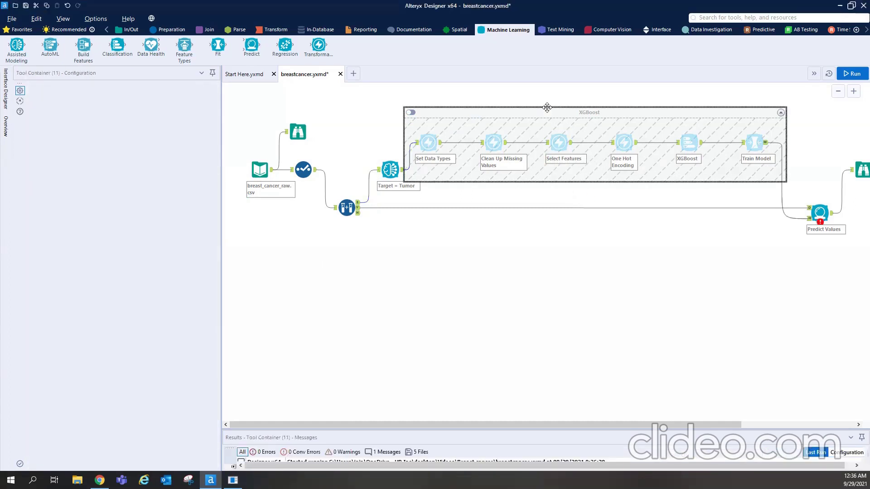
key("Delete")
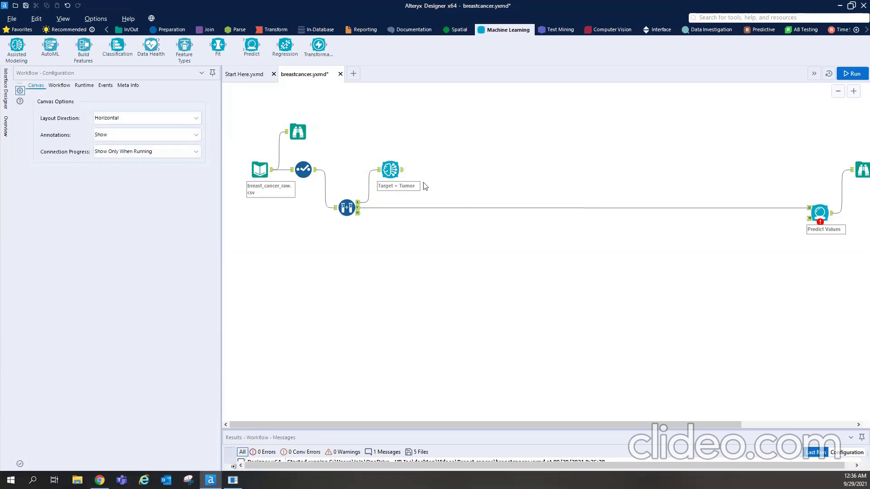
- Reset the Assisted Modeling (4) configuration and confirm the reset
left_click(392, 171)
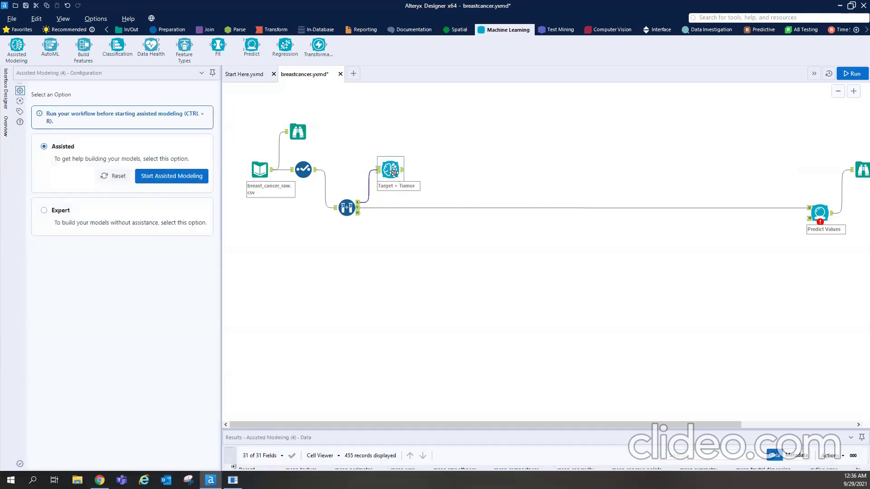
left_click(117, 179)
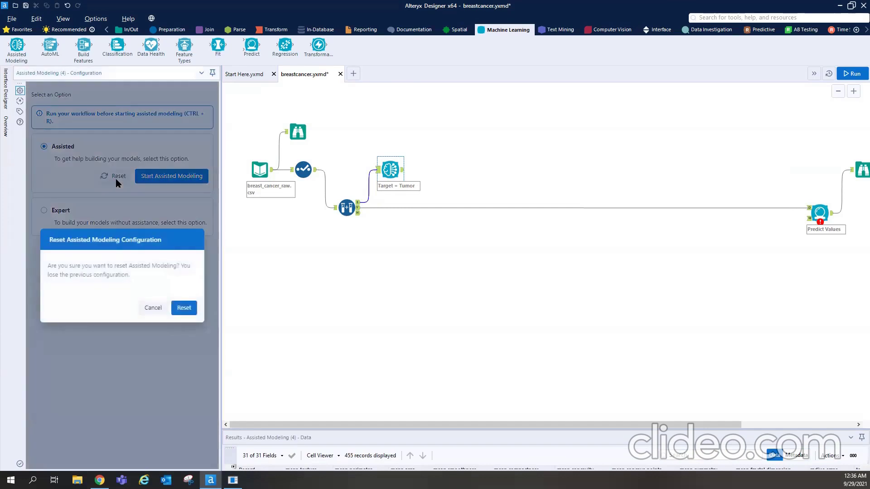
left_click(184, 310)
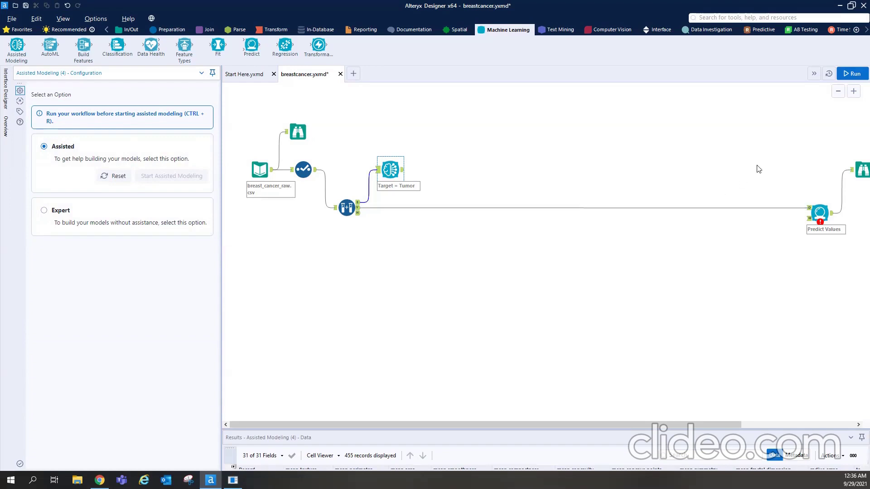
- Run the breastcancer workflow, splitting 569 records into 398 and 171, then reselect Assisted Modeling
left_click(853, 73)
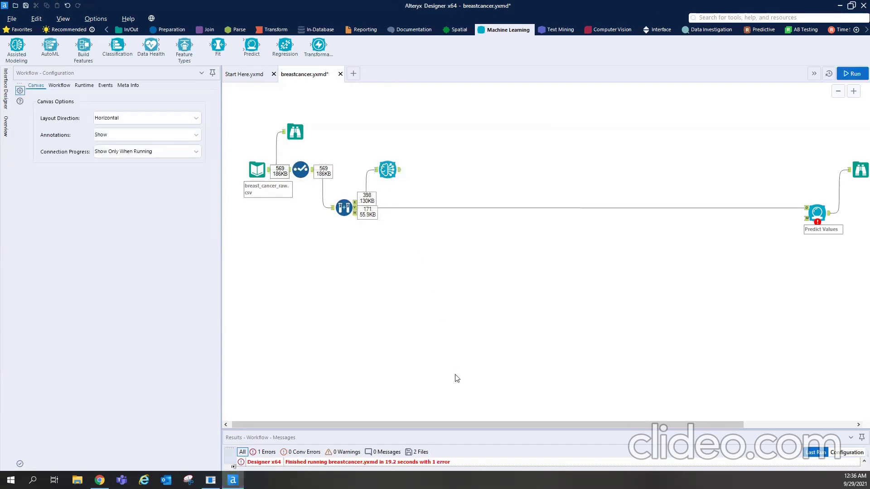
left_click(386, 171)
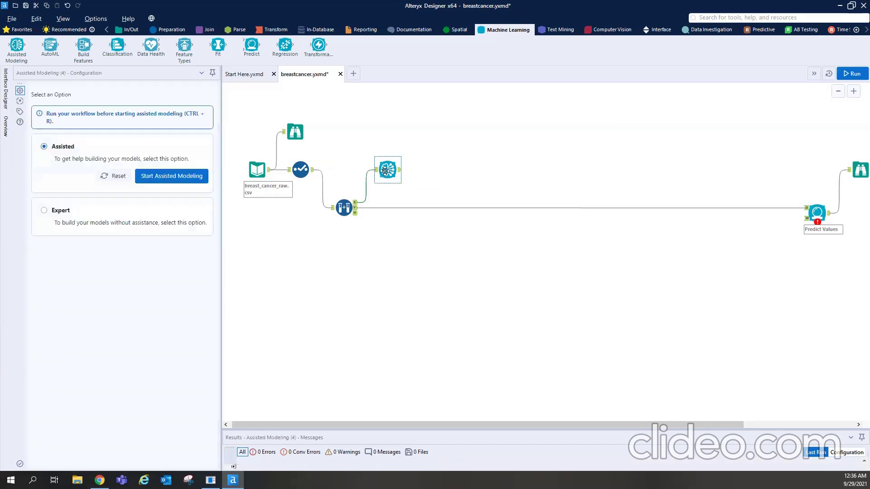
- Start Assisted Modeling to reach its Get Started tutorial page
left_click(170, 178)
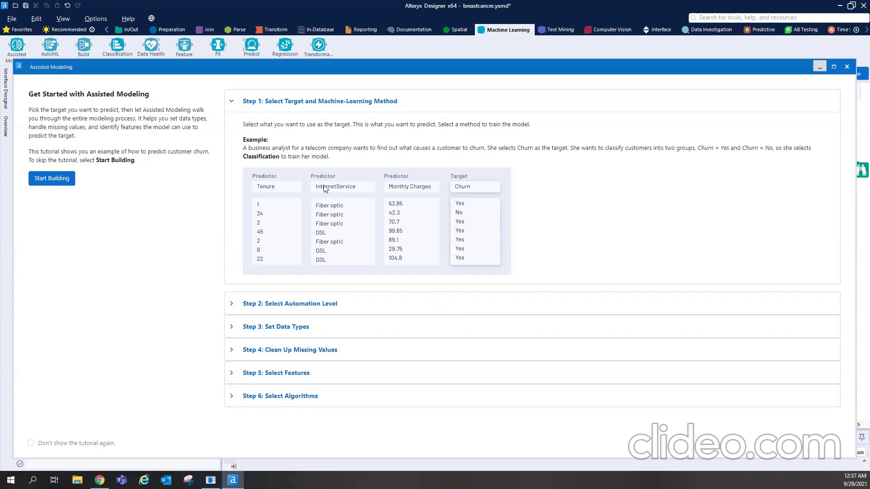
- Skip the tutorial and pick Tumor as the target, keeping Classification as the method
left_click(53, 180)
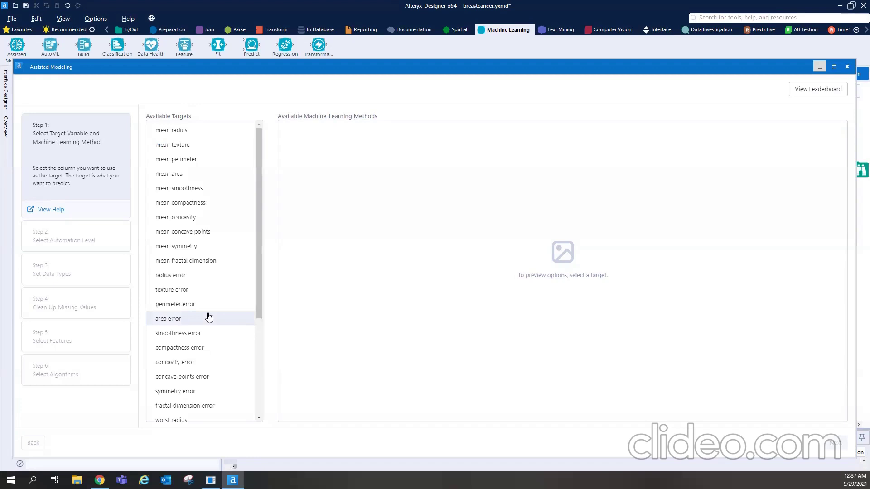
left_click_drag(257, 280, 262, 402)
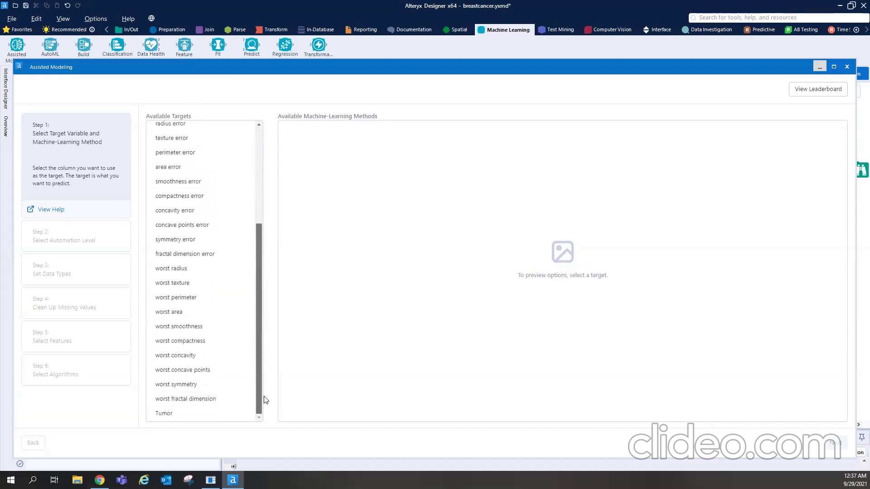
left_click(172, 414)
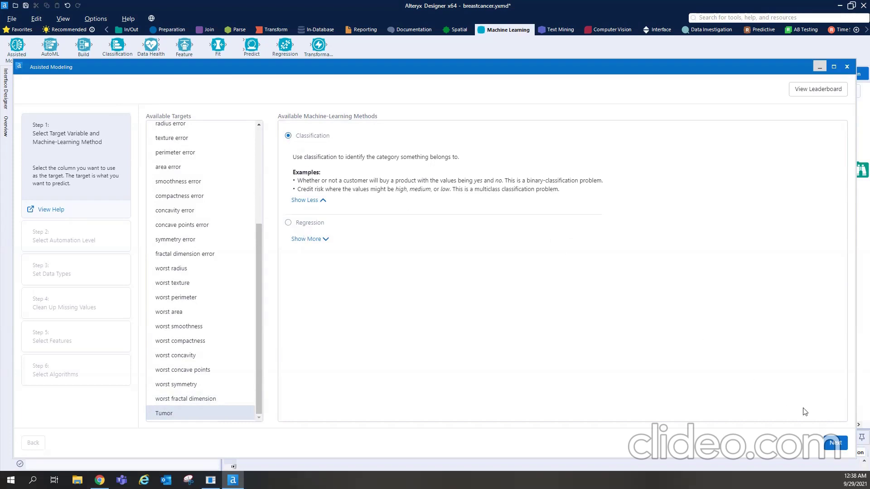
- Confirm Tumor as the target and advance to Step 2 with Step-by-Step automation
left_click(836, 443)
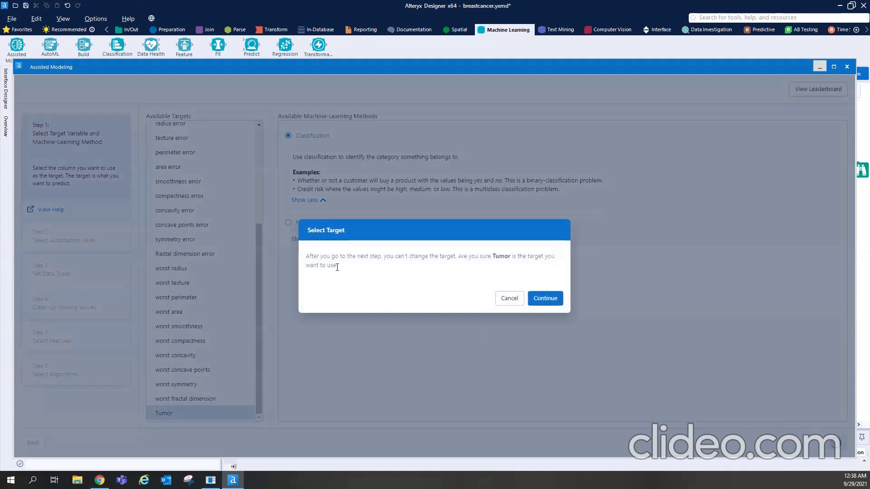
left_click(546, 298)
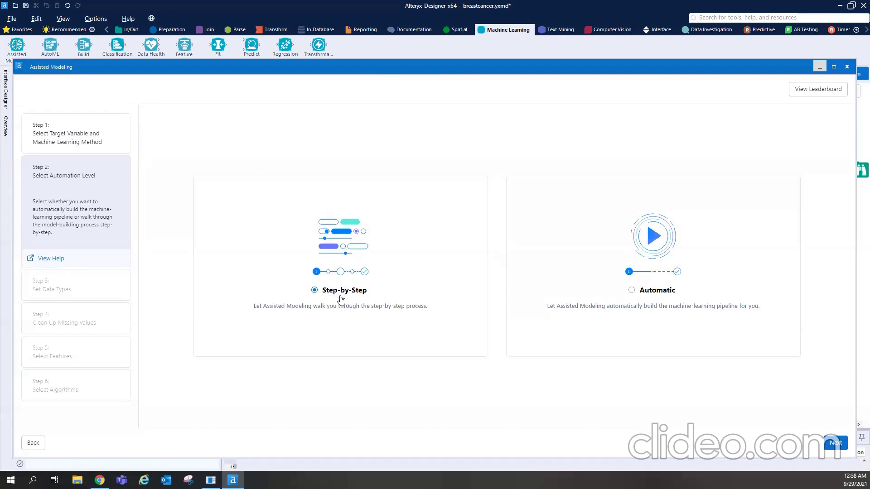
- Advance to Step 3 Set Data Types and keep worst smoothness as Numeric (Recommended)
left_click(834, 445)
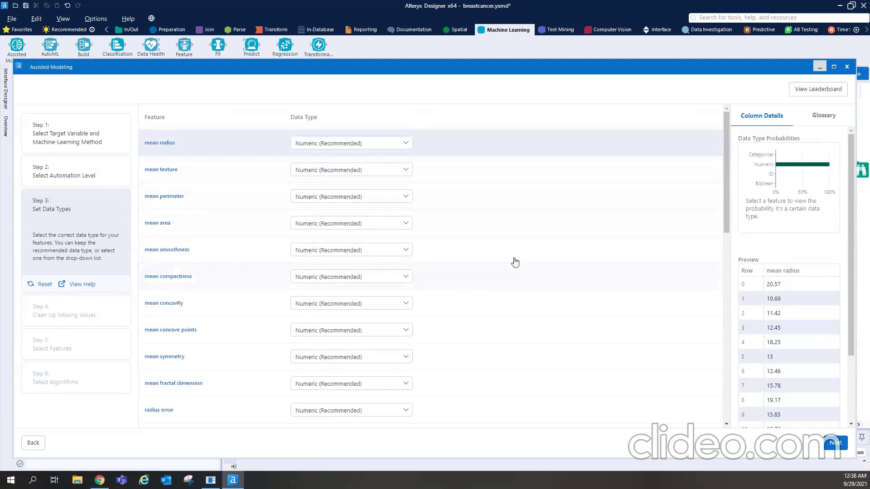
scroll(516, 262, "down", 10)
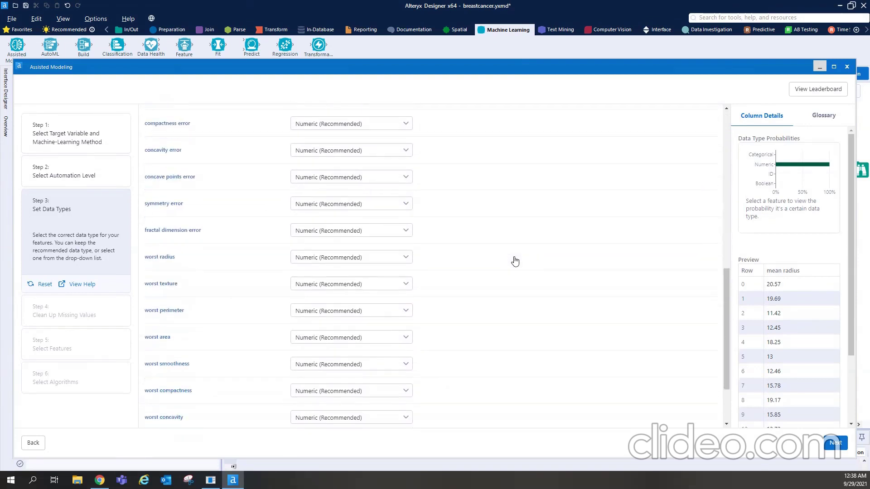
scroll(515, 262, "down", 2)
left_click(406, 282)
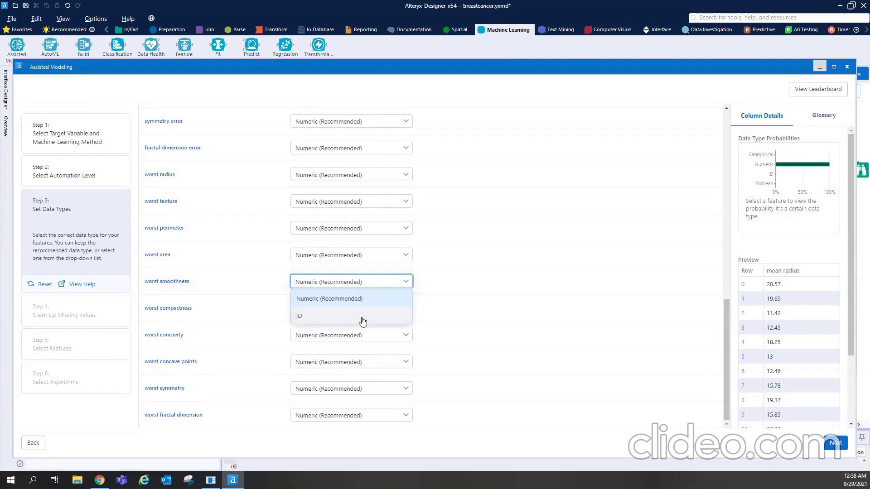
left_click(438, 291)
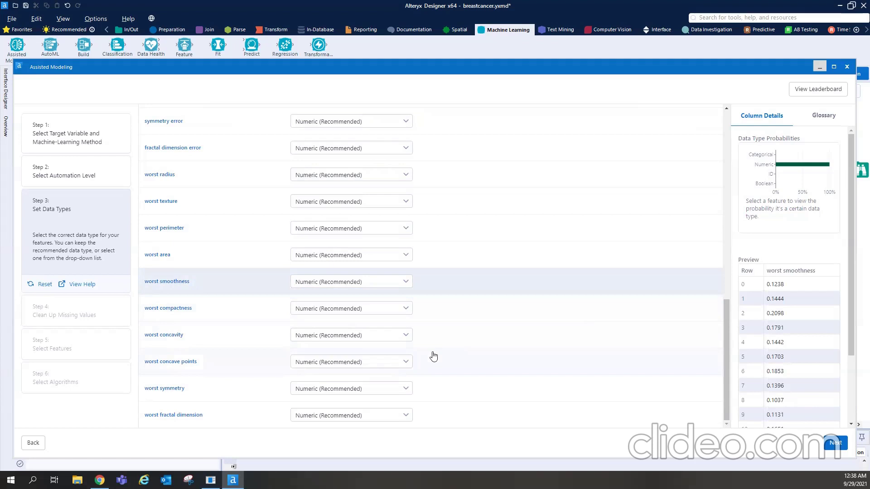
scroll(453, 218, "up", 10)
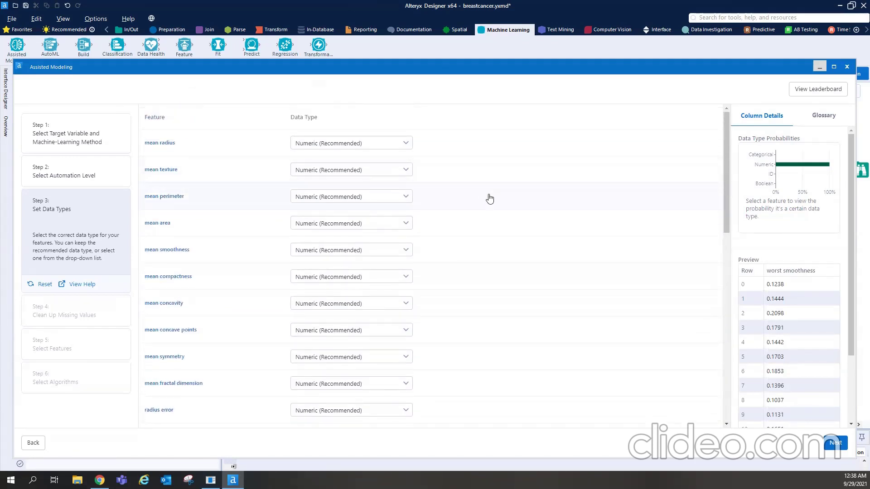
scroll(490, 200, "down", 3)
scroll(491, 199, "down", 7)
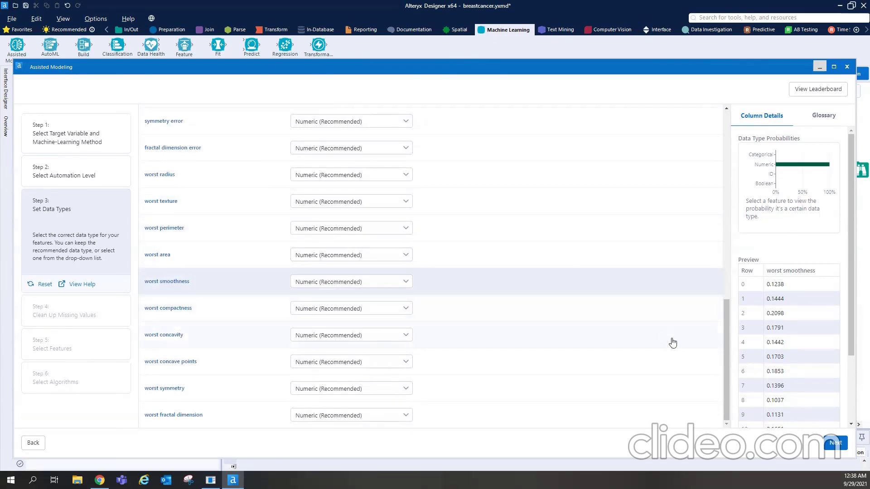
- Accept the detected data types and pass the missing-values step, which reports no missing values
left_click(837, 445)
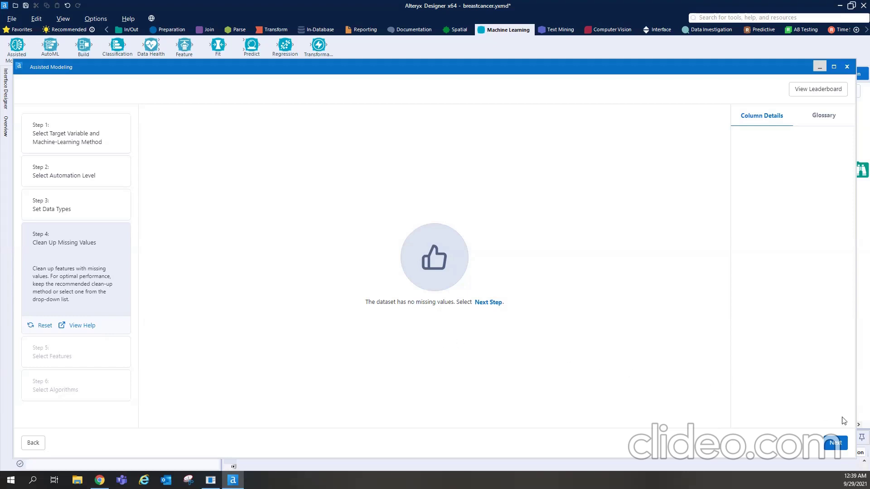
left_click(836, 445)
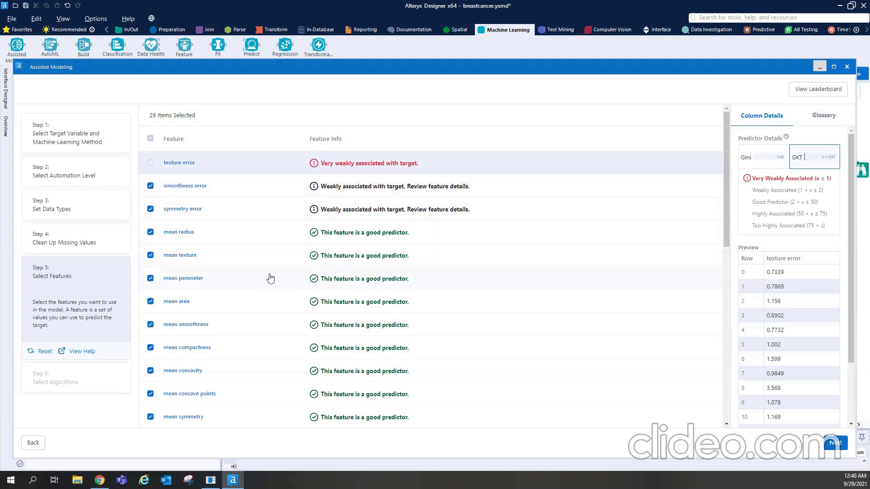
- Review the Step 5 feature list: 29 features kept, texture error left unchecked
scroll(270, 276, "down", 10)
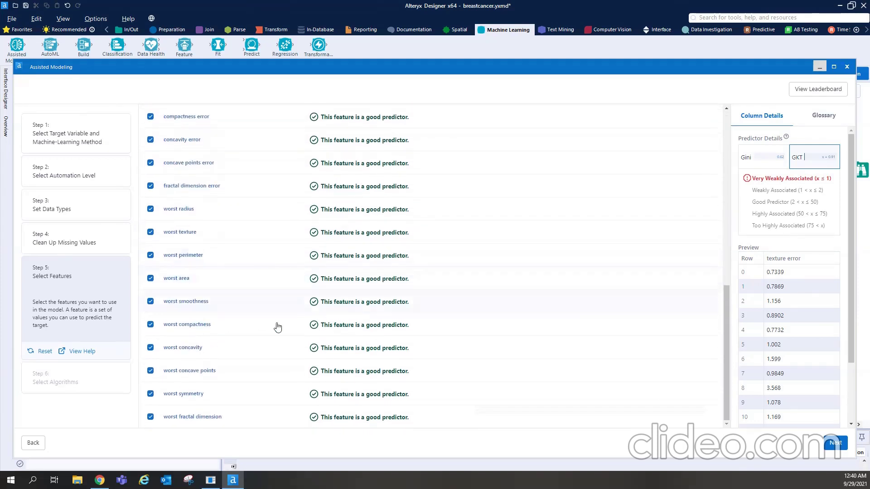
scroll(278, 276, "up", 10)
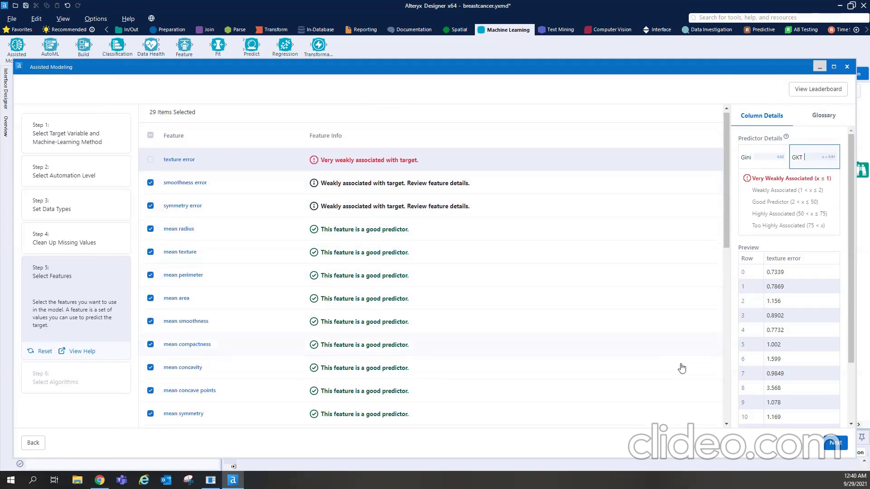
scroll(680, 369, "down", 5)
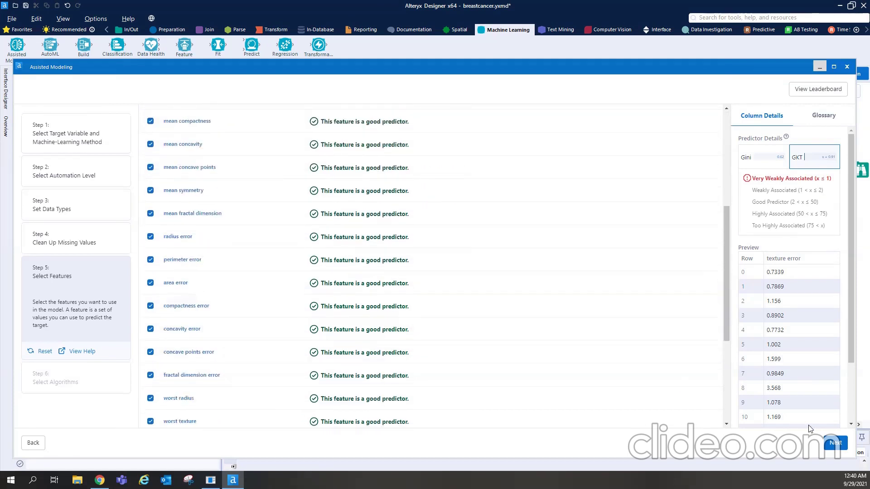
- Train all four algorithms: Decision Tree, Logistic Regression, Random Forest and XGBoost
left_click(834, 444)
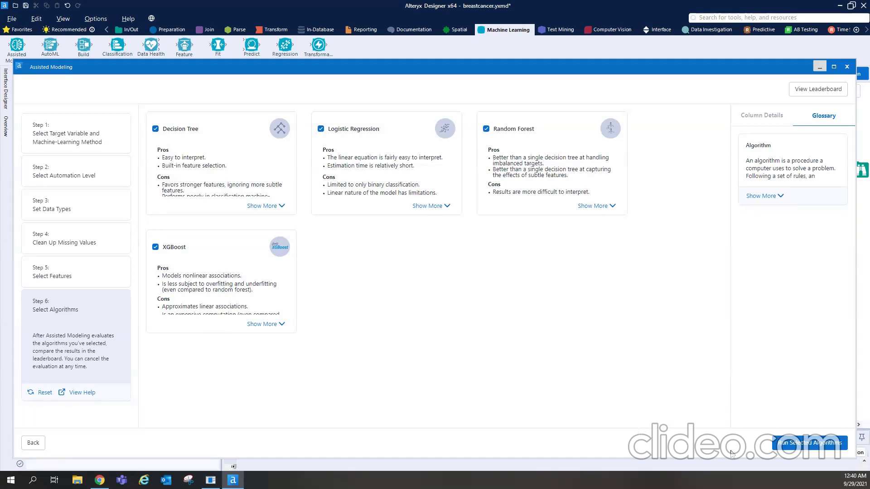
left_click(811, 447)
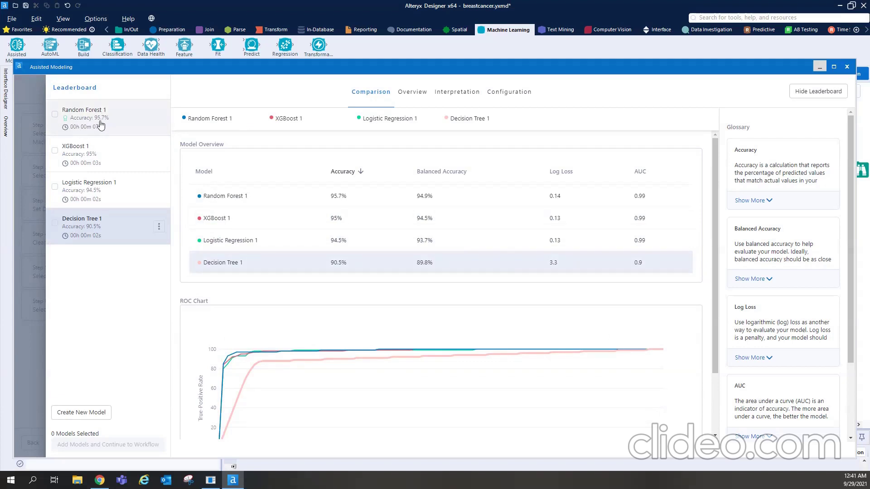
- Select Random Forest 1 (95.7% accuracy) and view its Overview confusion matrix
left_click(56, 115)
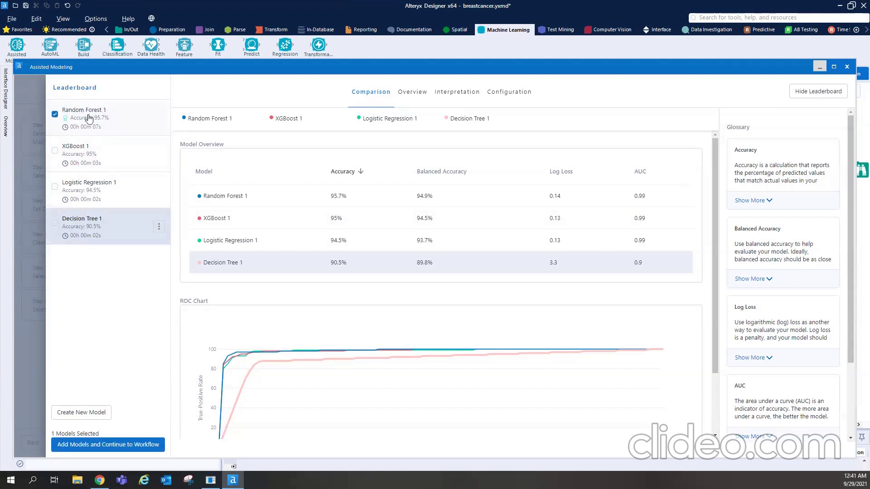
left_click(406, 96)
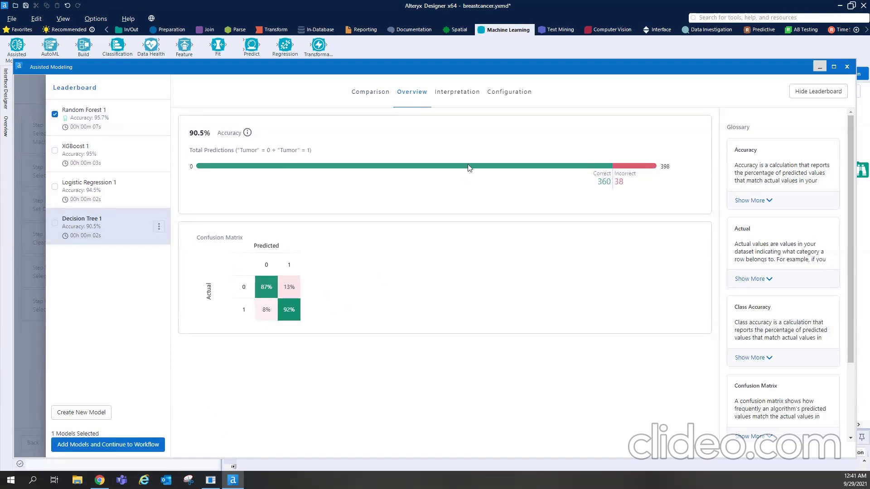
- Deselect Random Forest 1 and review the Comparison, Overview and Interpretation feature-importance views
left_click(55, 115)
left_click(365, 93)
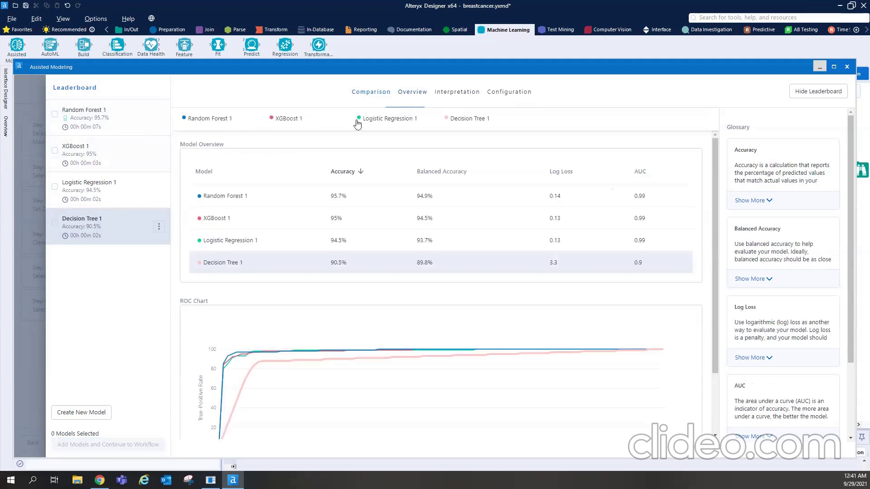
left_click(415, 94)
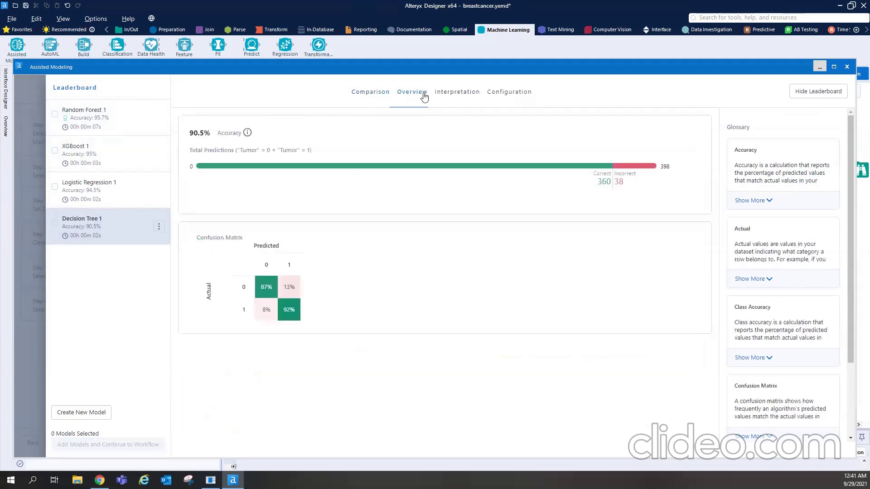
left_click(452, 94)
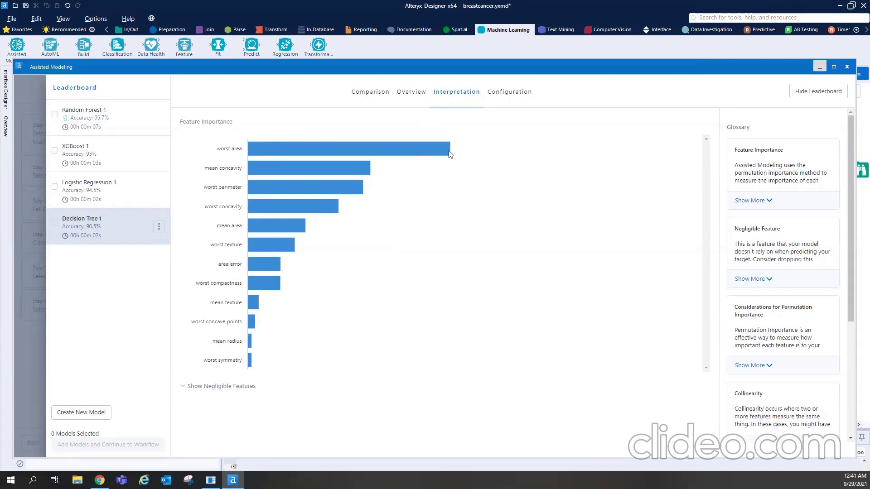
- Expand the Configuration sections for missing values, features and algorithms, then return to Comparison
left_click(510, 97)
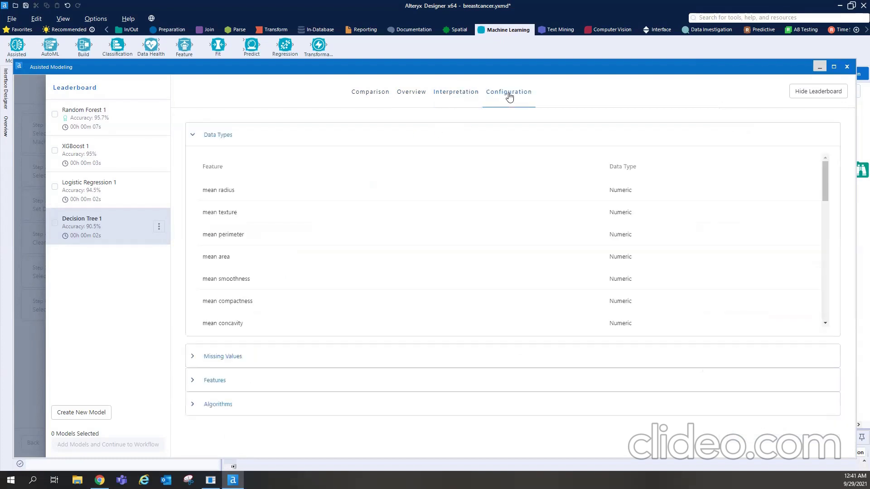
scroll(365, 228, "down", 8)
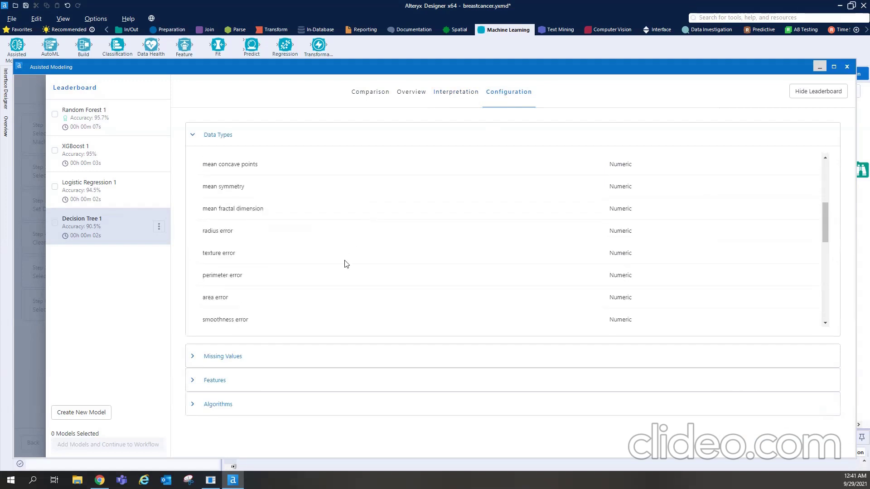
left_click(216, 357)
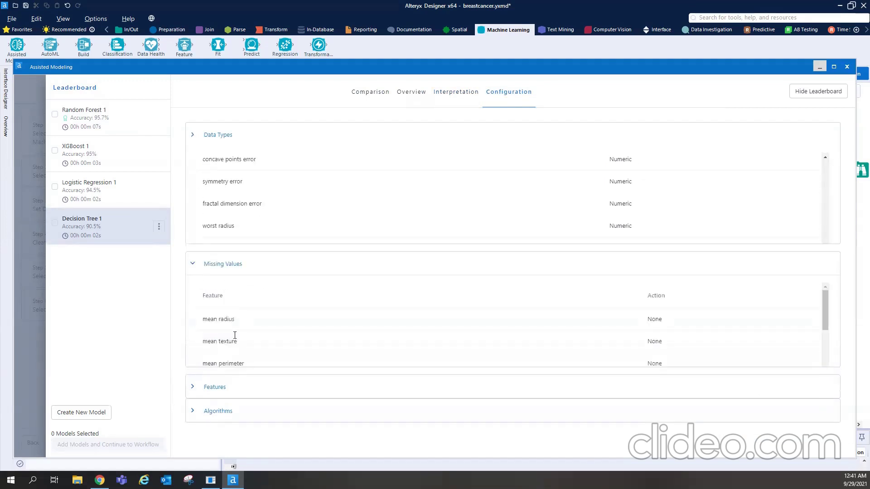
scroll(261, 316, "down", 3)
scroll(281, 308, "down", 5)
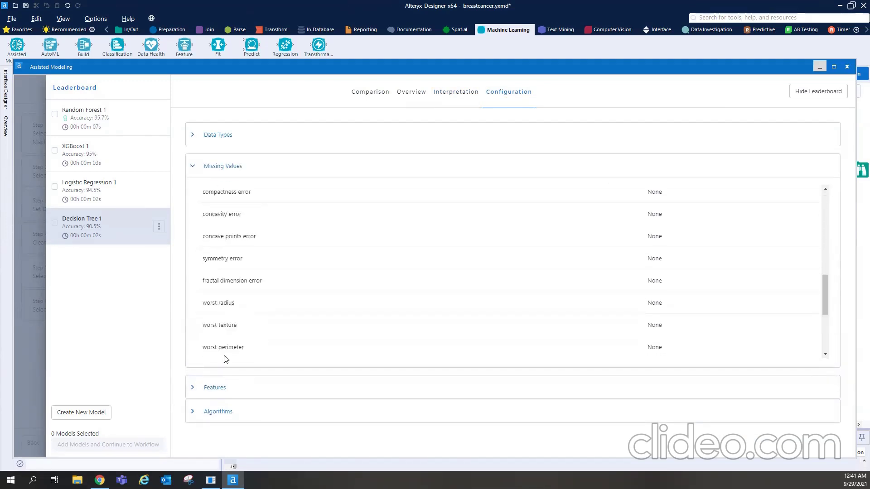
left_click(214, 388)
scroll(221, 363, "down", 3)
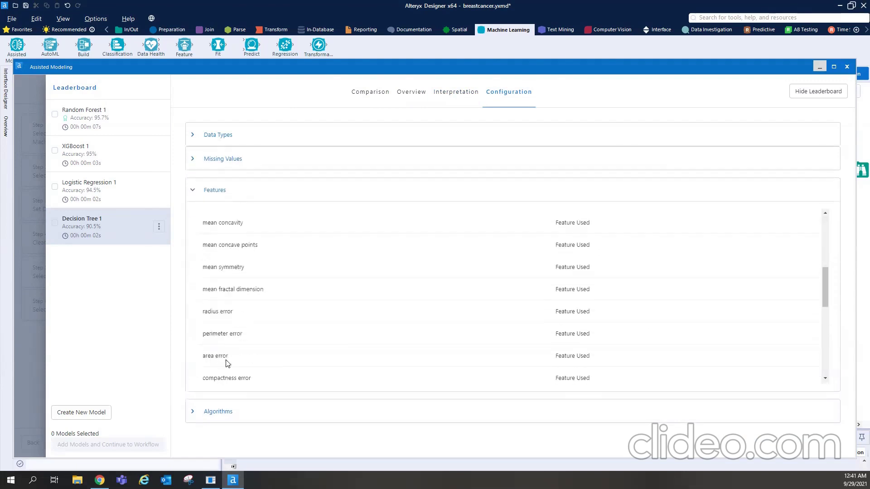
left_click(215, 413)
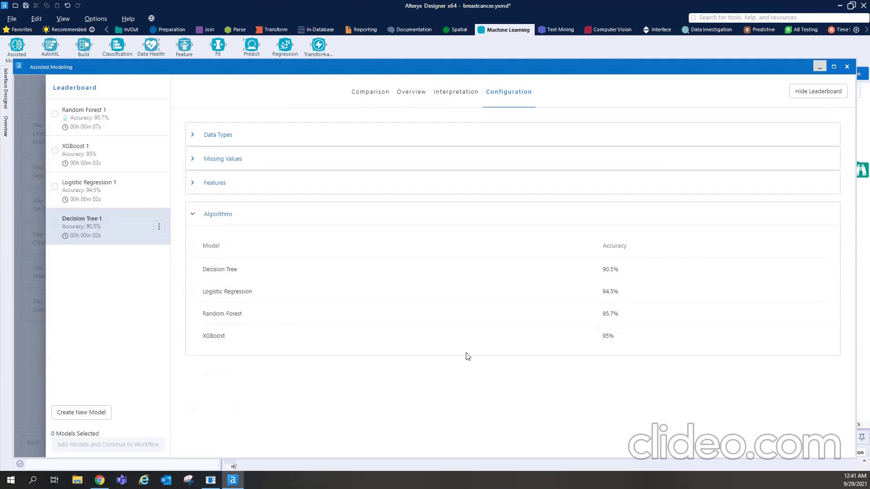
left_click(372, 95)
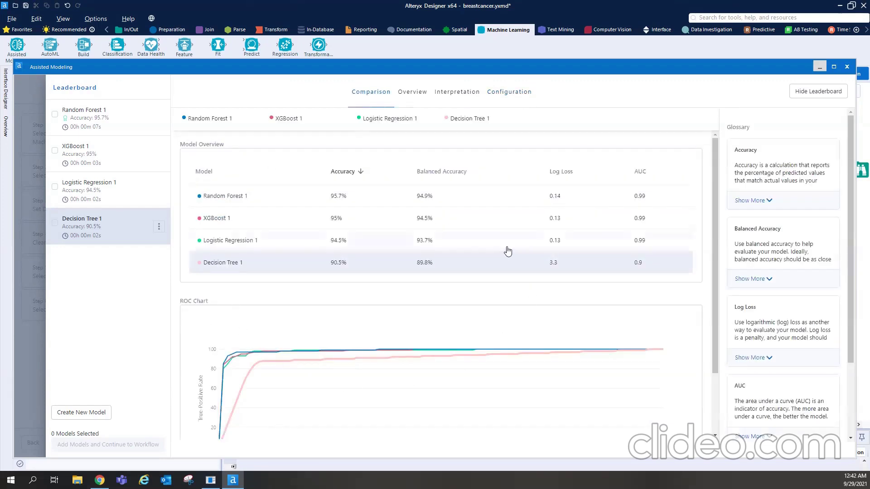
- Select Random Forest 1, check its export options without exporting, and add it to the workflow
left_click(56, 115)
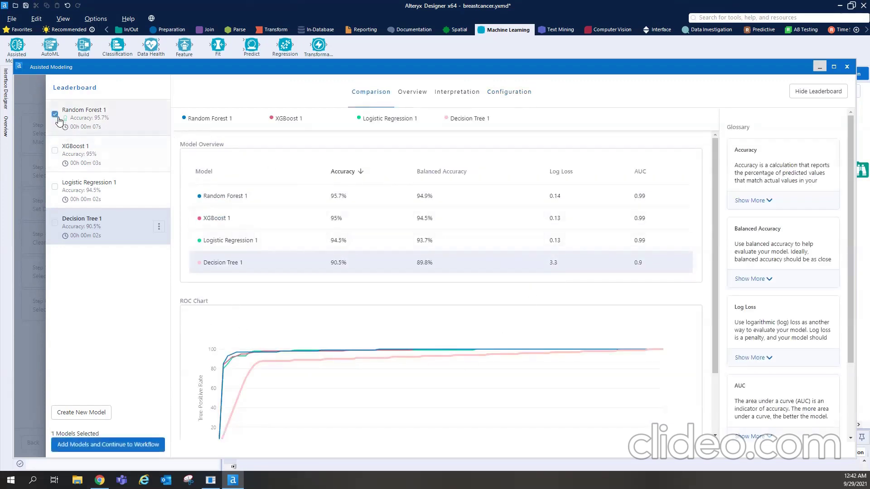
left_click(144, 125)
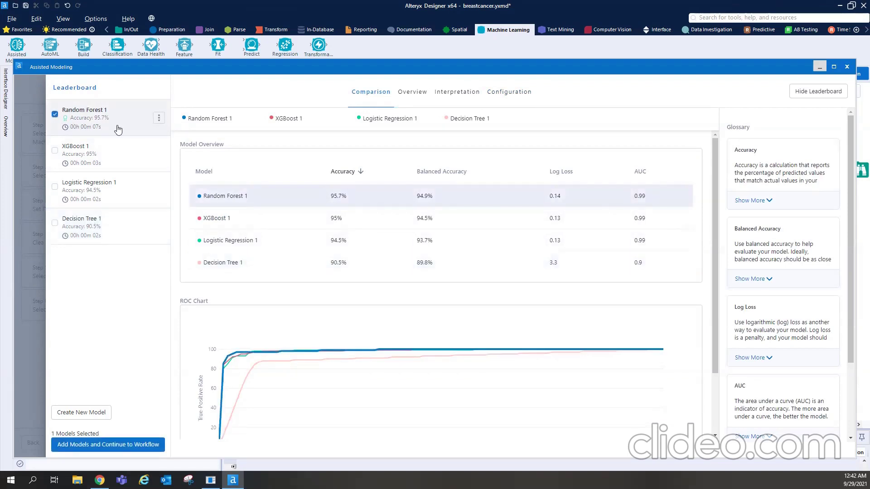
left_click(160, 120)
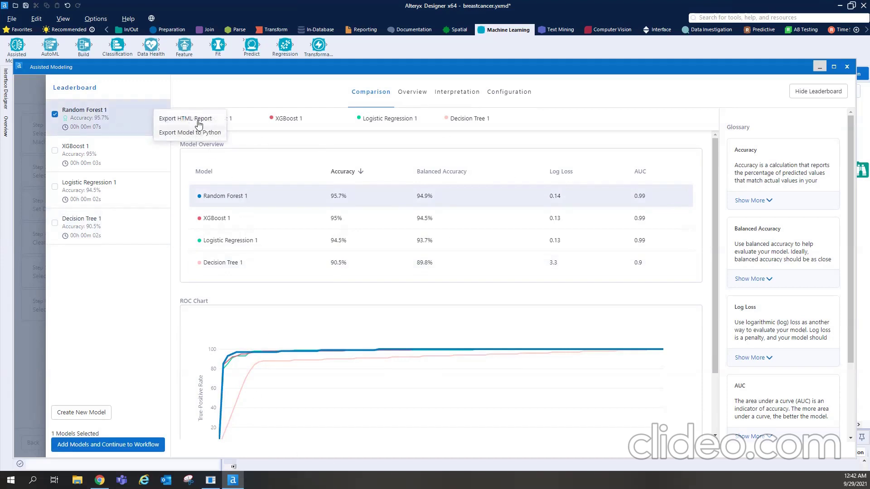
left_click(129, 114)
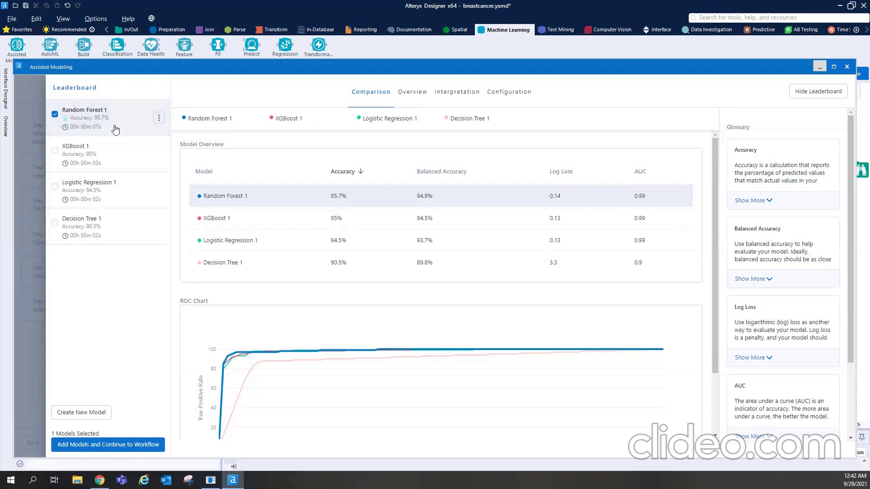
left_click(101, 447)
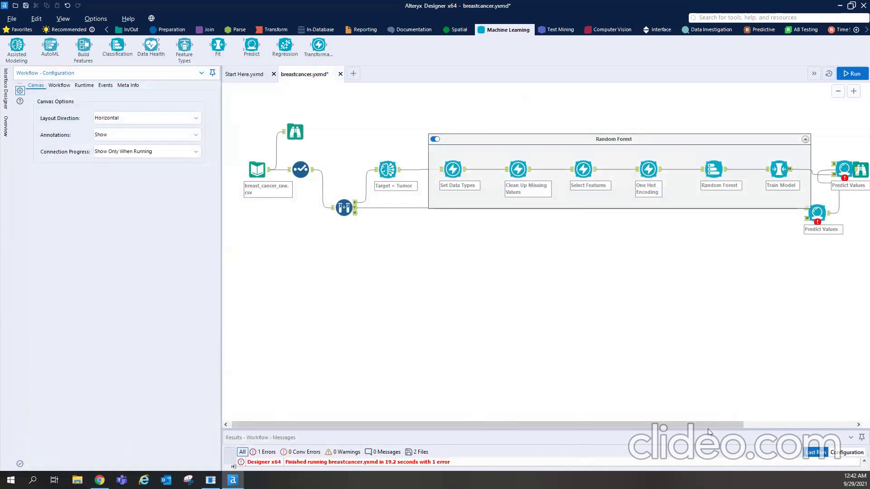
- Collapse the Results panel and shift the canvas sideways for more workspace
left_click_drag(680, 430, 675, 455)
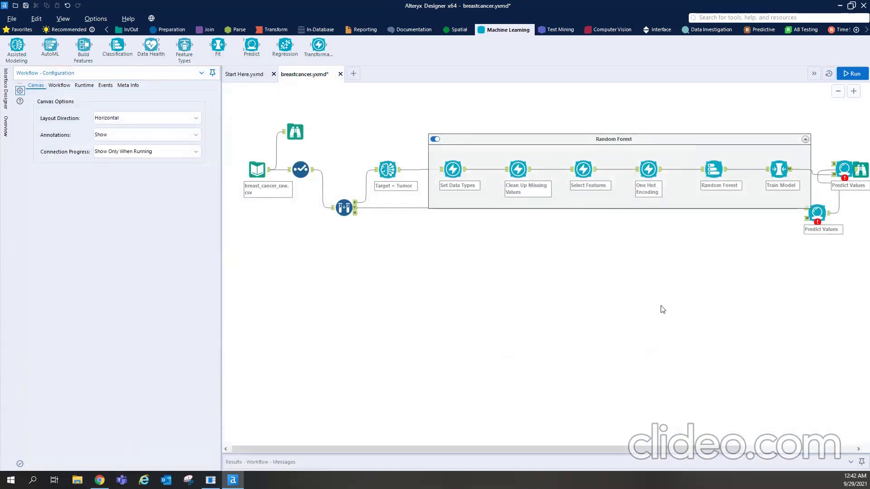
mouse_move(624, 447)
left_mouse_down()
mouse_move(666, 448)
mouse_move(634, 448)
left_mouse_up()
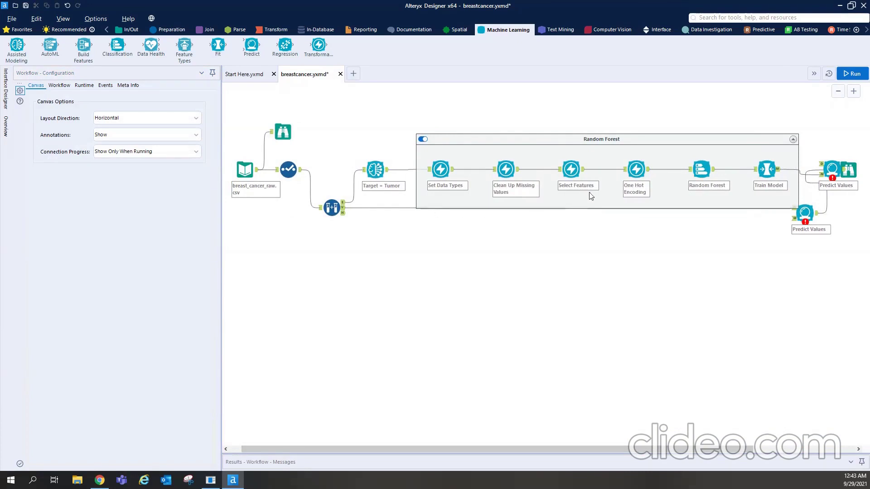
- Delete the duplicate Predict Values tool and place the other below Train Model with a Browse tool
left_click_drag(704, 450, 729, 450)
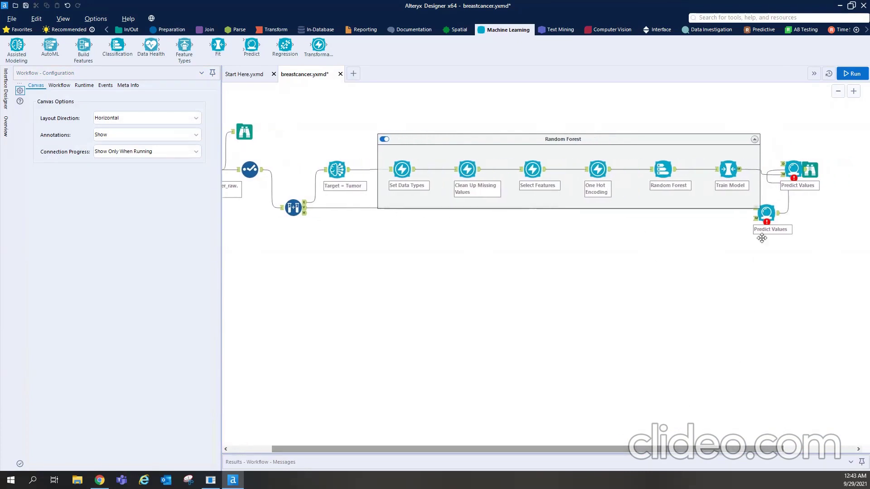
left_click(771, 249)
left_click_drag(771, 250, 771, 249)
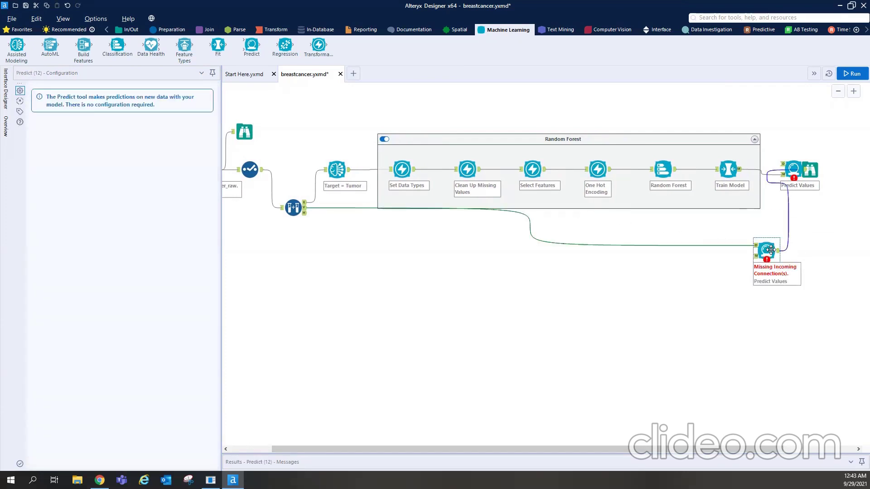
key("Delete")
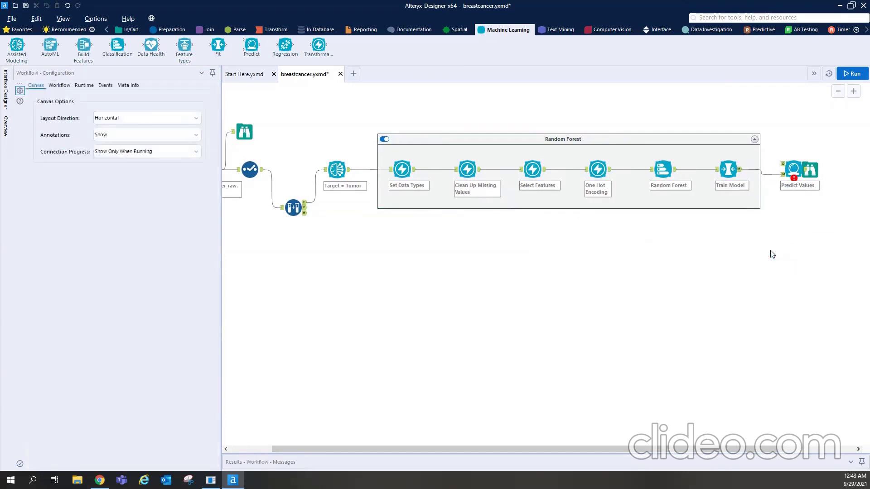
left_click_drag(793, 169, 793, 229)
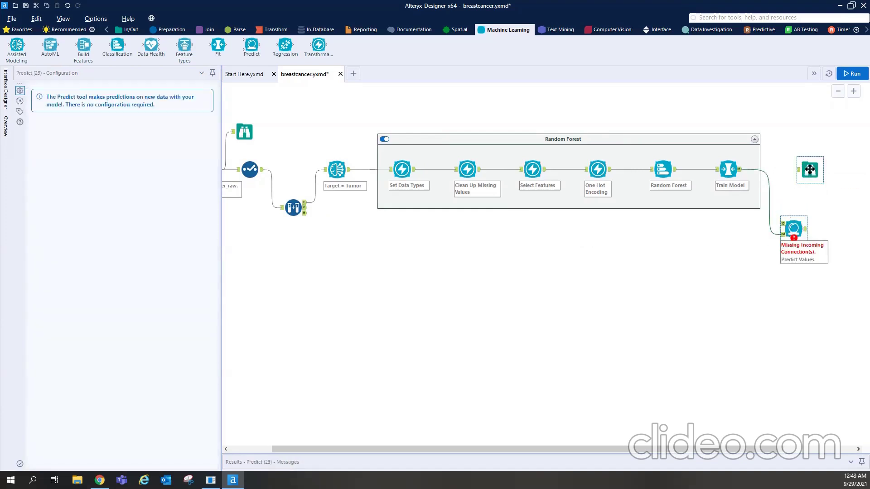
left_click_drag(810, 171, 827, 231)
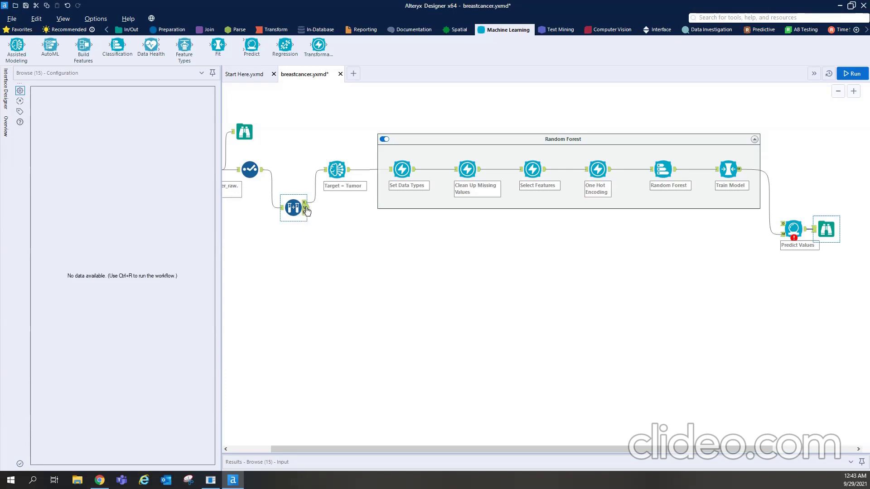
- Connect Create Samples' V output to Predict Values and run the workflow
left_click_drag(306, 209, 781, 223)
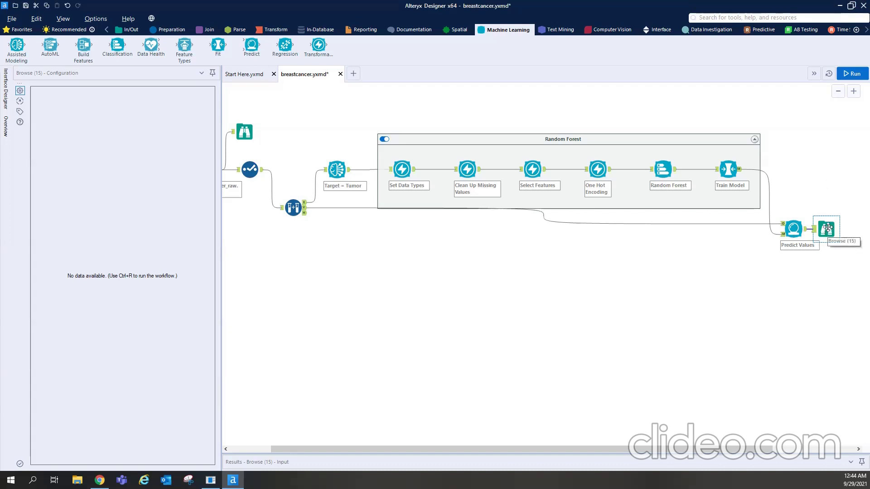
left_click(852, 73)
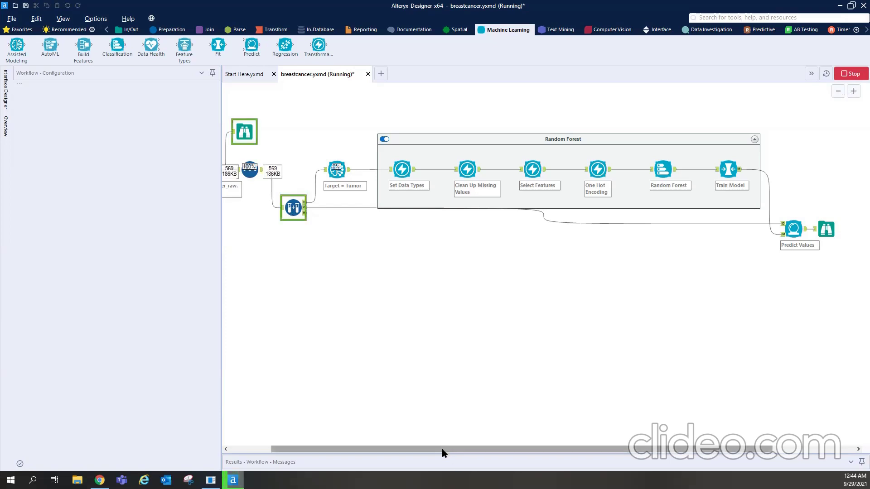
- Scroll the canvas while the run finishes, giving Browse (15) 171 records across 34 fields
left_click_drag(445, 449, 385, 450)
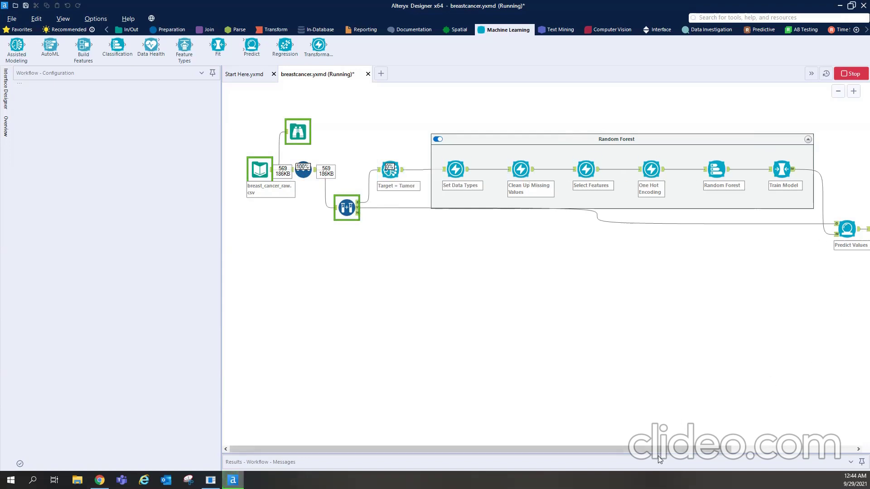
left_click_drag(660, 453, 626, 450)
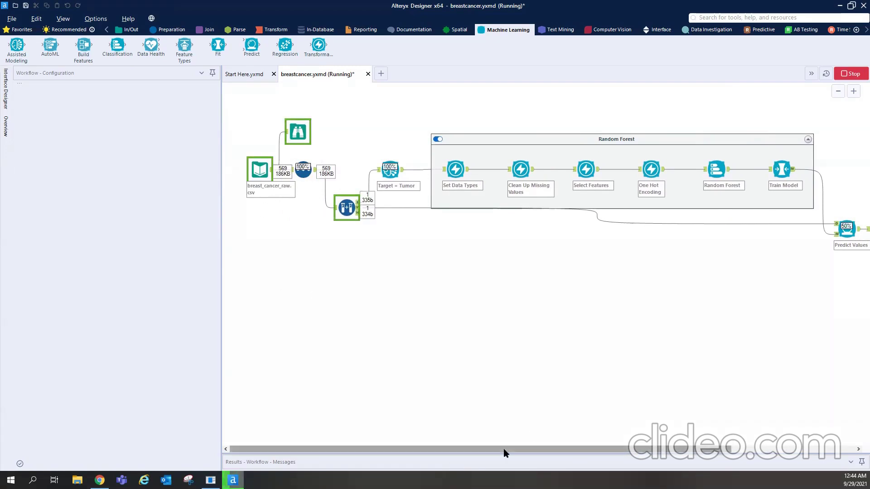
left_click_drag(505, 452, 535, 447)
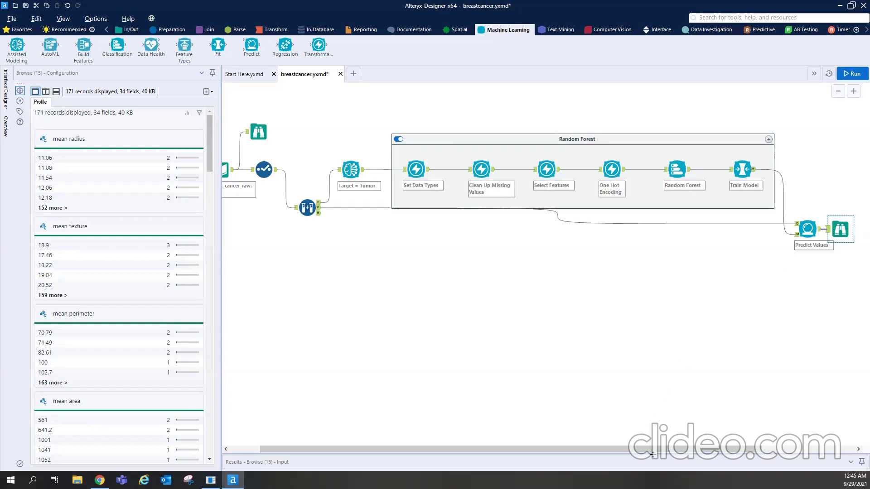
- Enlarge the Results pane under the canvas so the table's column headers show
left_click_drag(652, 454, 648, 427)
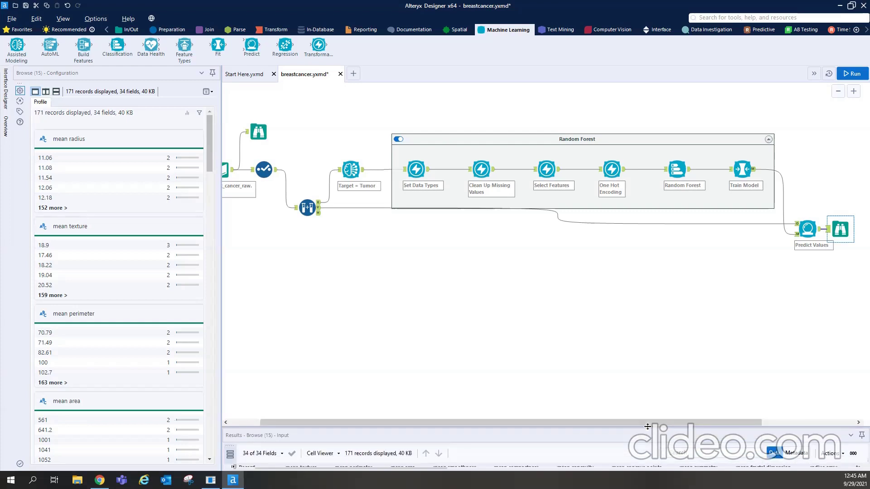
left_click(832, 453)
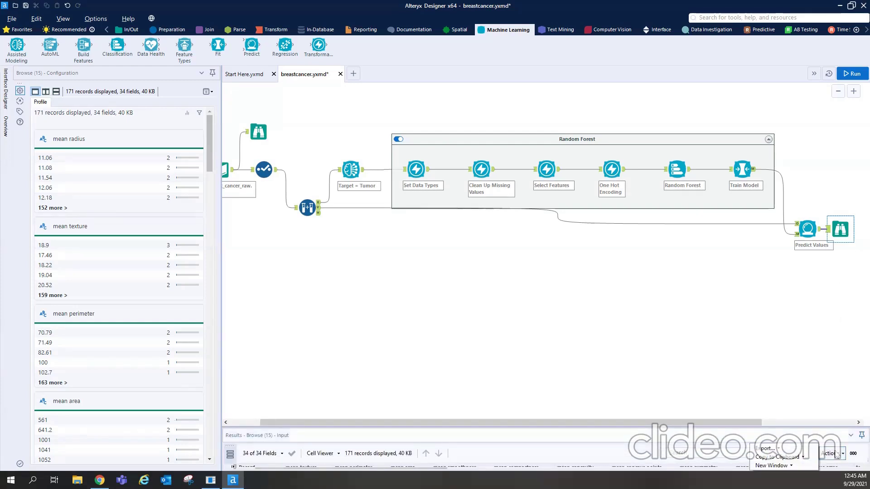
left_click(787, 470)
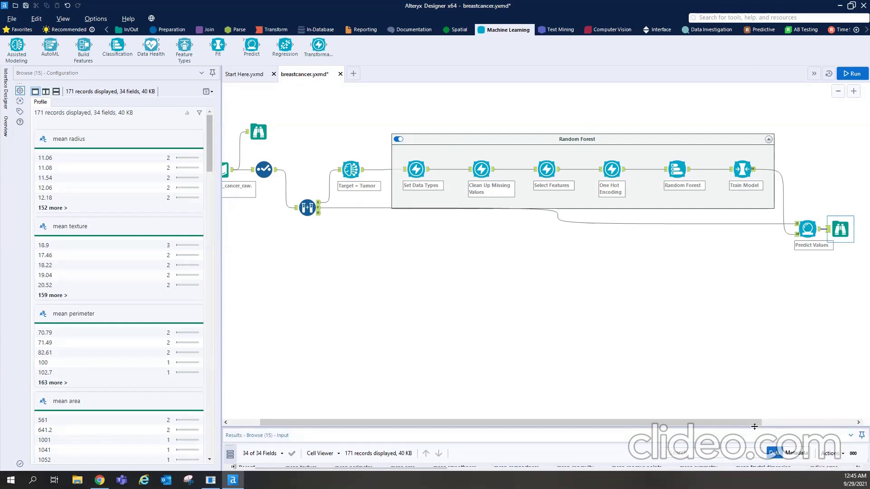
left_click_drag(754, 426, 750, 410)
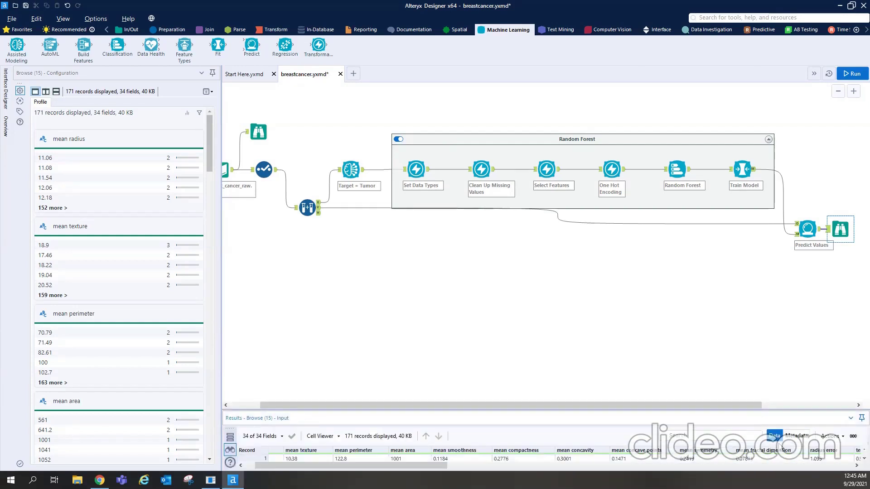
- Open all 171 Browse (15) records in a separate full-screen table window
left_click(831, 442)
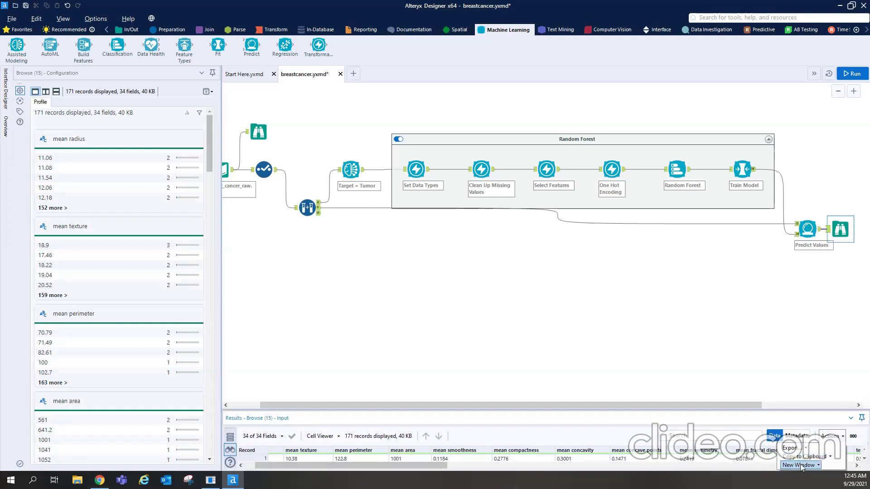
mouse_move(801, 467)
left_click(736, 457)
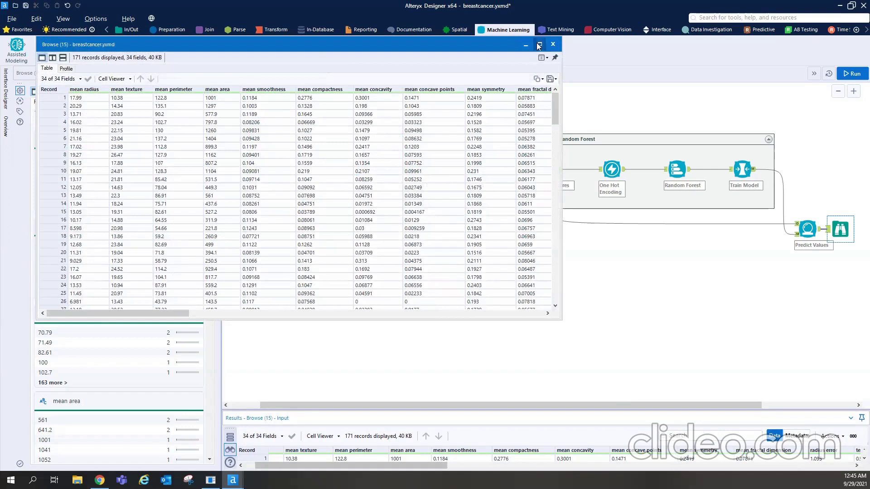
left_click(553, 44)
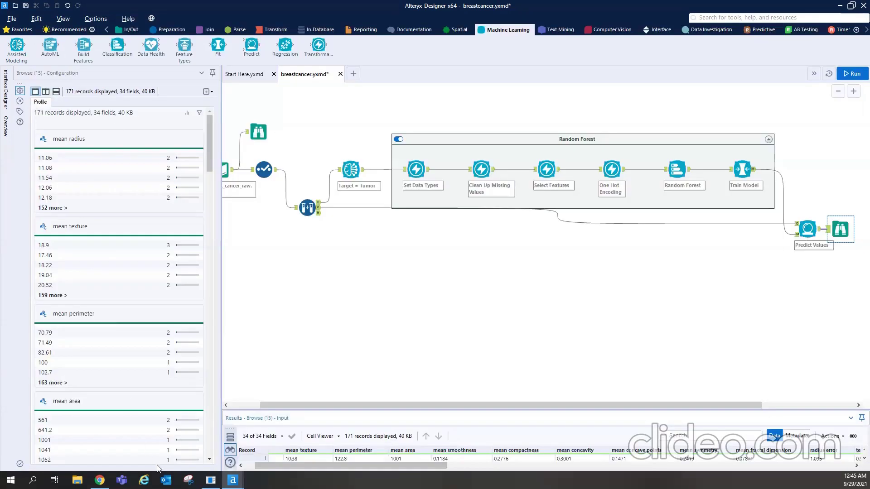
left_click(266, 457)
- Scroll the Browse (15) table right to the Tumor and Tumor_predicted columns
left_click_drag(375, 460, 478, 464)
scroll(770, 186, "right", 5)
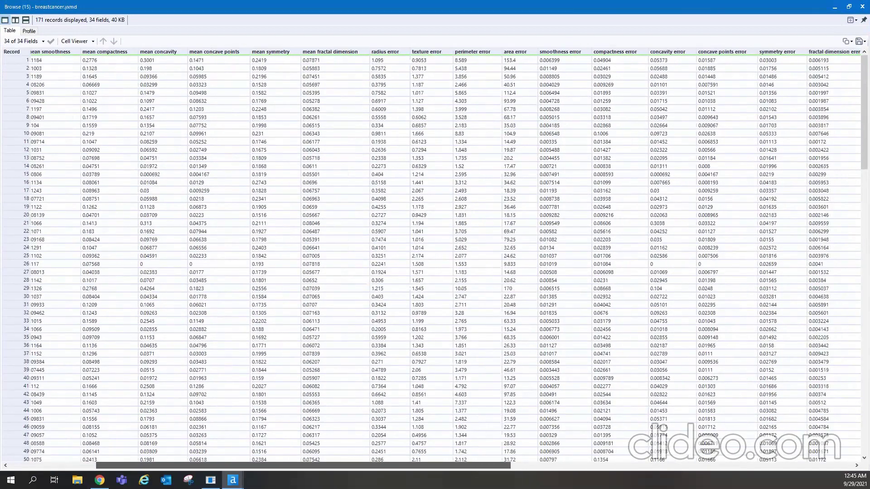
scroll(773, 58, "right", 6)
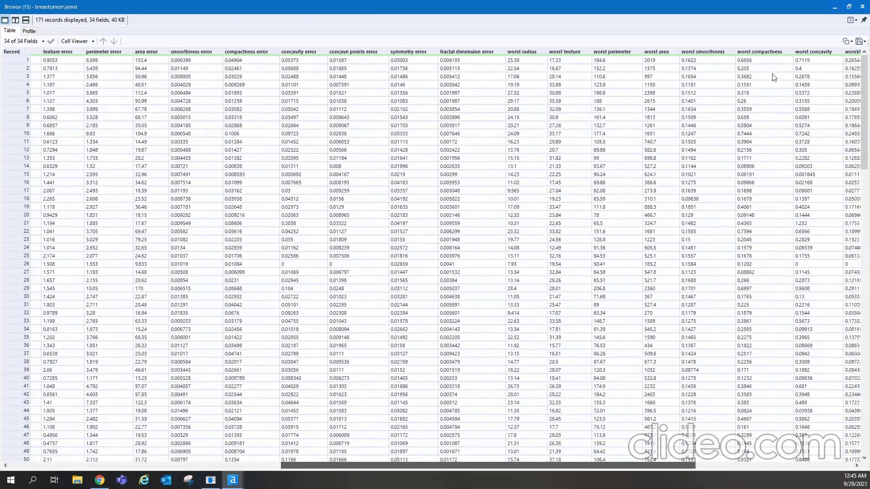
scroll(651, 190, "right", 4)
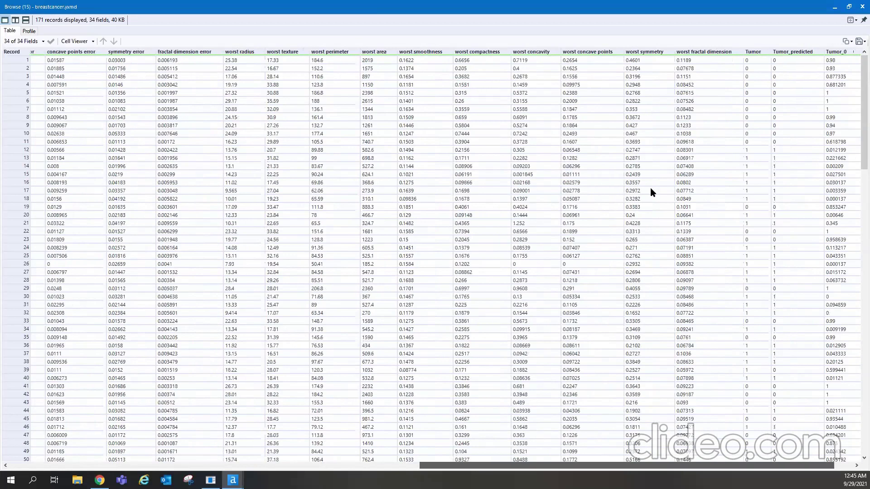
- Scroll through the rows comparing Tumor_predicted with actual Tumor, then close the window
scroll(654, 216, "down", 20)
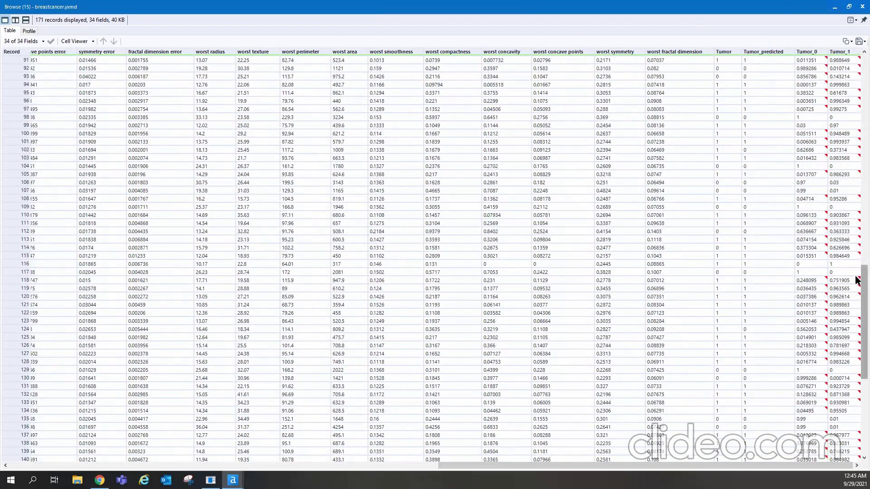
left_click_drag(861, 278, 856, 64)
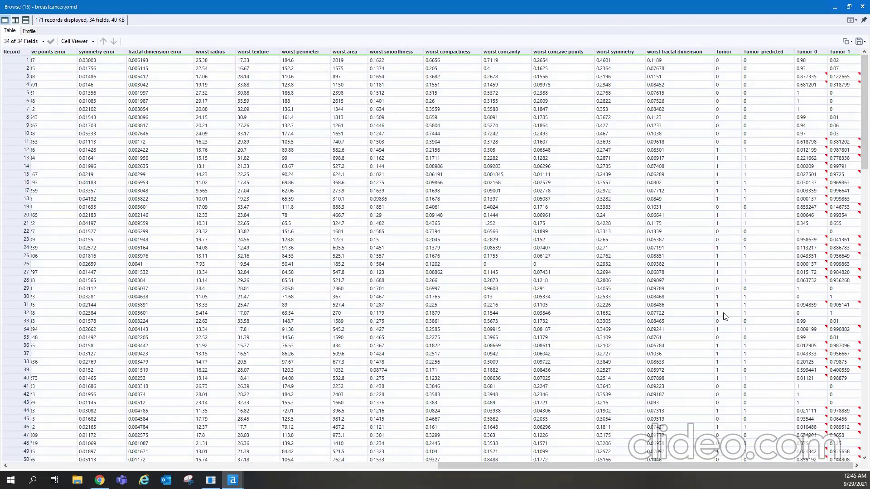
scroll(681, 343, "down", 2)
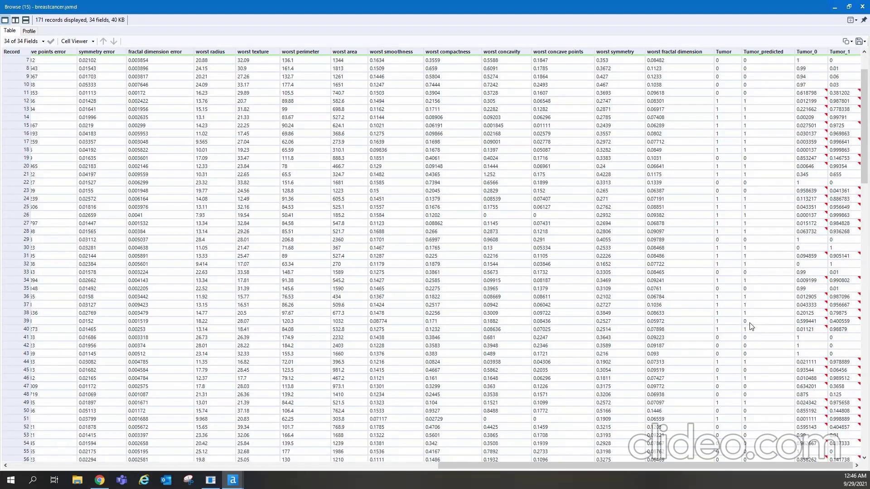
scroll(687, 328, "down", 4)
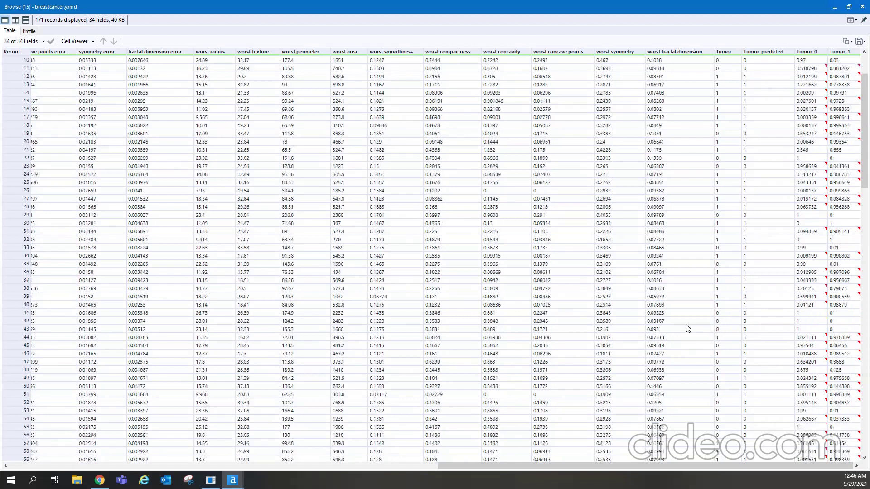
scroll(698, 312, "up", 6)
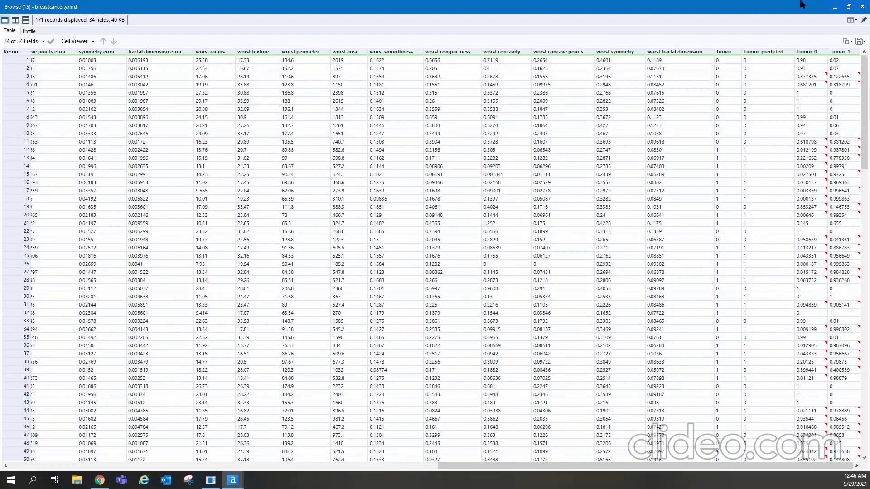
left_click(858, 8)
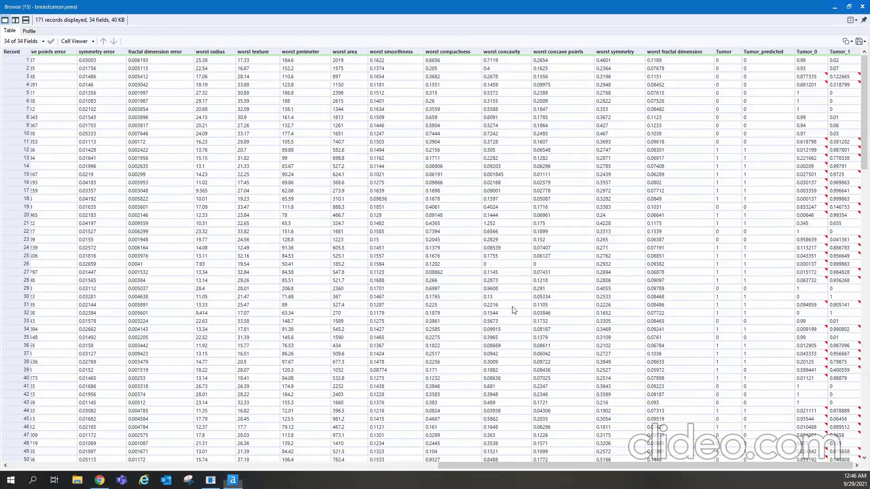